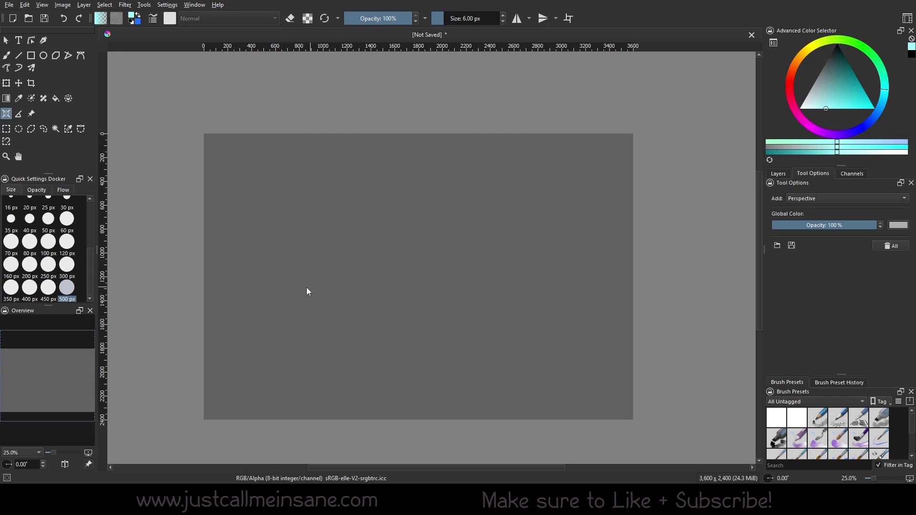
Place a four-corner perspective assistant as a floor grid across the middle of the canvas, with its near edge wider than the far edge
{"action": "left_click", "coordinate": [313, 253]}
{"action": "left_click", "coordinate": [507, 250]}
{"action": "left_click", "coordinate": [538, 342]}
{"action": "left_click", "coordinate": [247, 335]}
{"action": "left_click_drag", "start_coordinate": [538, 343], "coordinate": [579, 332]}
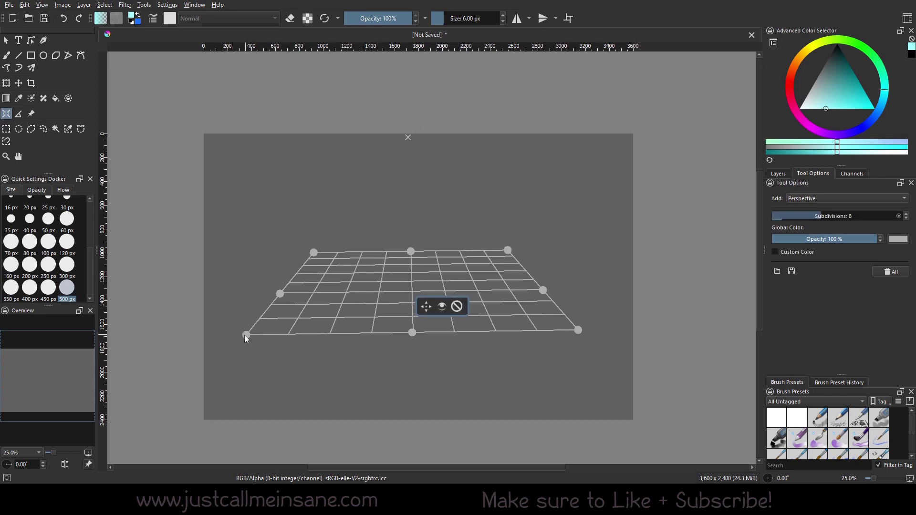
Adjust the floor grid's corners so its near edge spans the canvas width and its far edge lies roughly level and centred
{"action": "left_click_drag", "start_coordinate": [246, 334], "coordinate": [213, 319]}
{"action": "left_click_drag", "start_coordinate": [580, 331], "coordinate": [621, 323]}
{"action": "left_click_drag", "start_coordinate": [508, 250], "coordinate": [545, 251]}
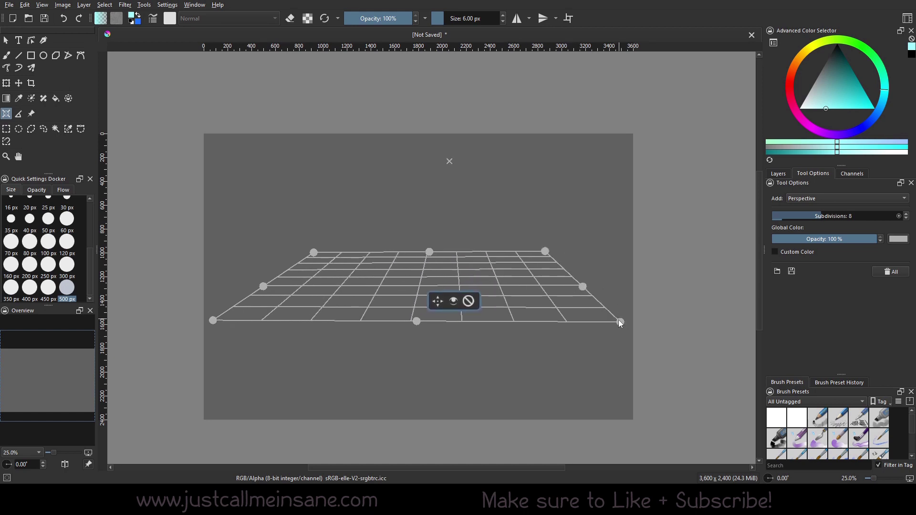
{"action": "left_click_drag", "start_coordinate": [621, 322], "coordinate": [633, 323]}
{"action": "left_click_drag", "start_coordinate": [213, 320], "coordinate": [202, 321]}
{"action": "left_click_drag", "start_coordinate": [314, 253], "coordinate": [286, 258]}
{"action": "left_click_drag", "start_coordinate": [545, 251], "coordinate": [549, 256]}
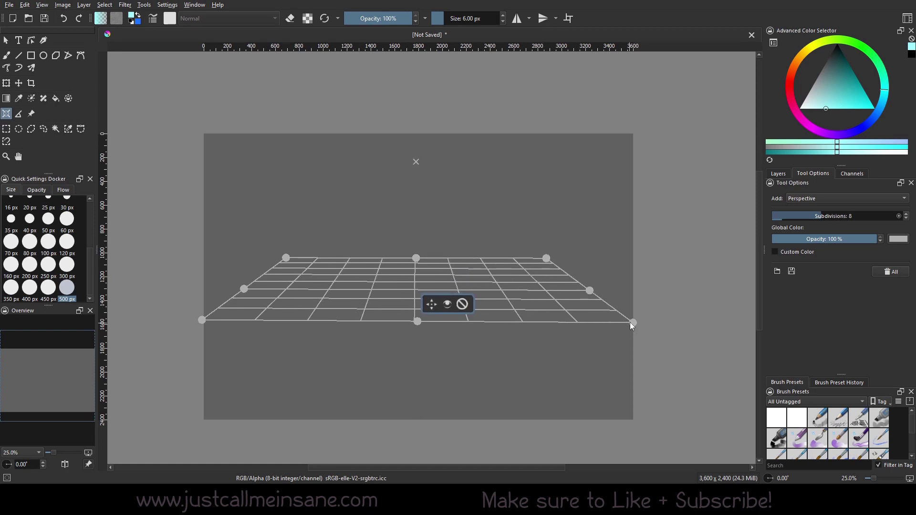
{"action": "left_click_drag", "start_coordinate": [630, 323], "coordinate": [637, 318]}
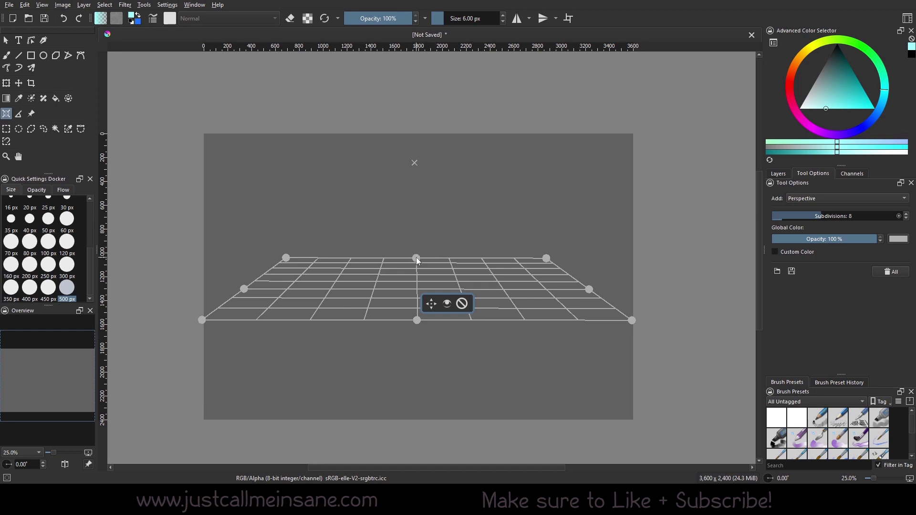
Extend a tall back-wall grid up from the floor grid's far edge and a shallow front-face grid down from its near edge
{"action": "left_click_drag", "start_coordinate": [416, 258], "coordinate": [416, 96]}
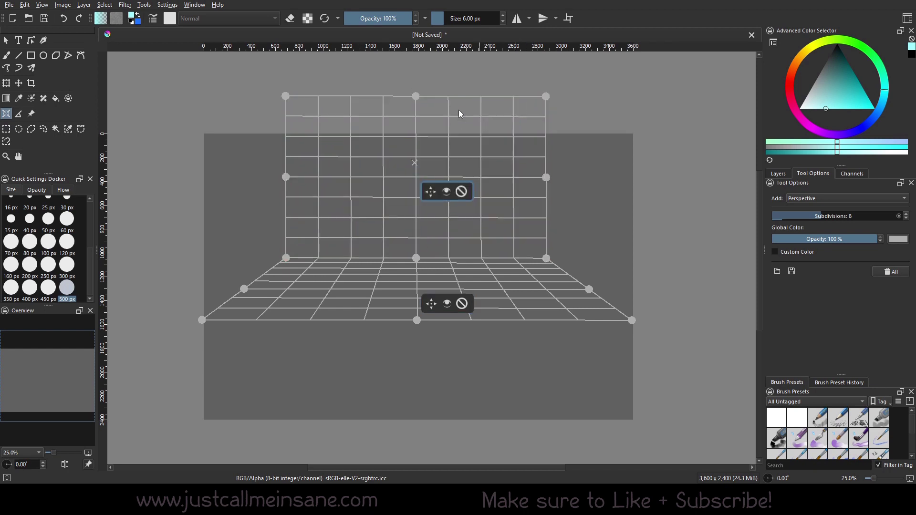
{"action": "left_click_drag", "start_coordinate": [417, 321], "coordinate": [417, 361]}
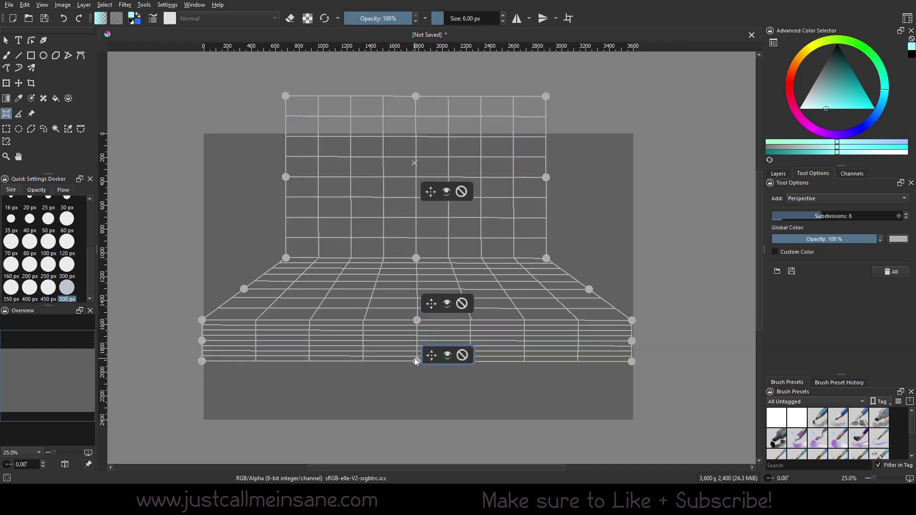
Extend adjoining perspective grids outward from both sides of the floor grid and both sides of the back wall
{"action": "left_click_drag", "start_coordinate": [589, 289], "coordinate": [651, 287]}
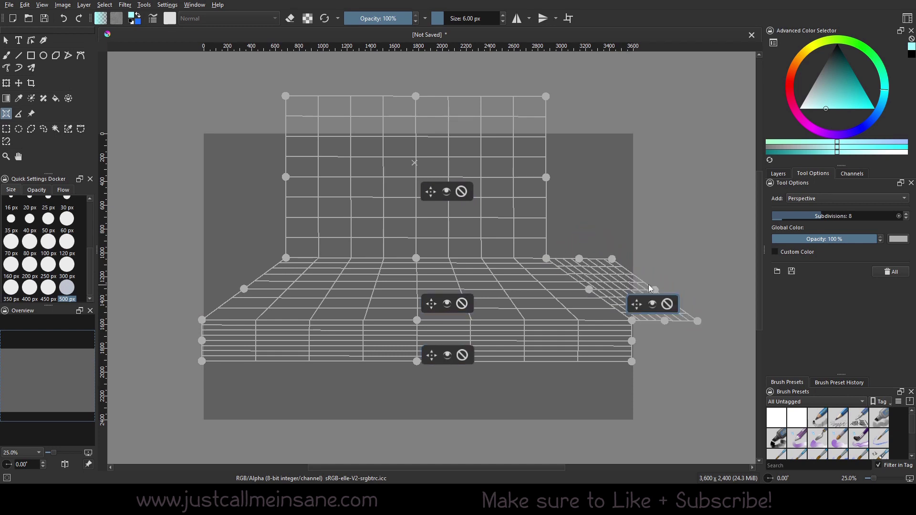
{"action": "left_click_drag", "start_coordinate": [244, 290], "coordinate": [143, 289]}
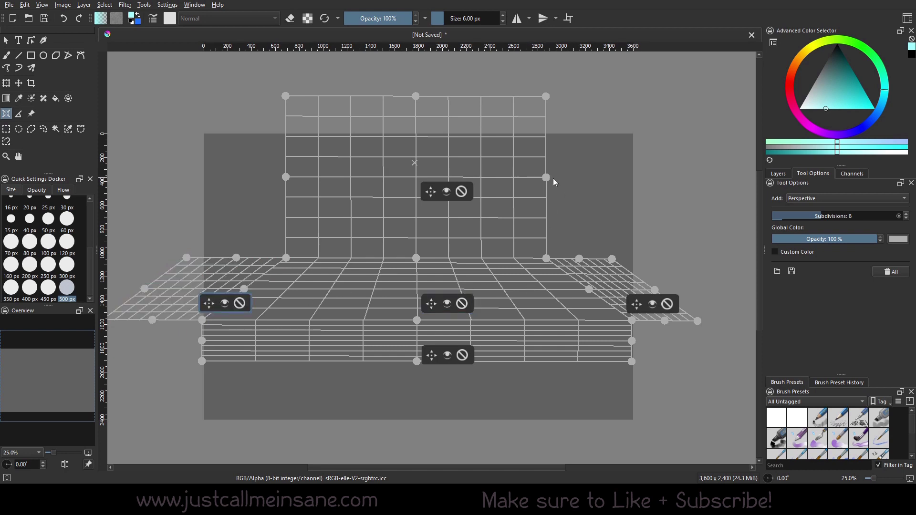
{"action": "left_click_drag", "start_coordinate": [547, 178], "coordinate": [613, 177]}
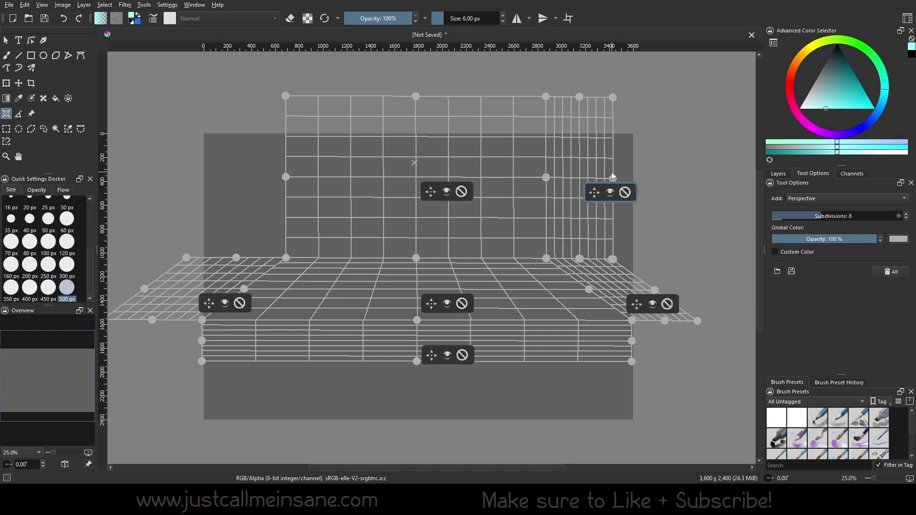
{"action": "left_click_drag", "start_coordinate": [285, 177], "coordinate": [187, 176]}
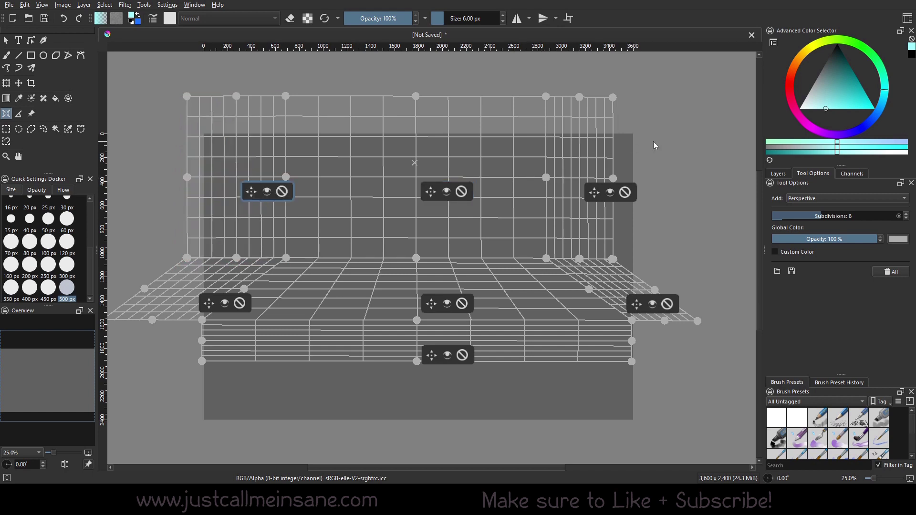
Try to extend a slanted grid from the front face's lower edge and undo it
{"action": "left_click_drag", "start_coordinate": [416, 362], "coordinate": [294, 426]}
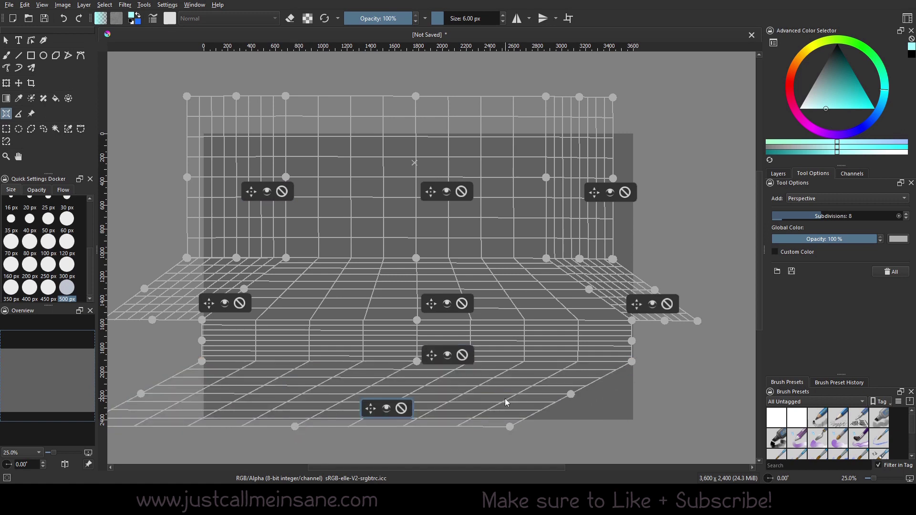
{"action": "key", "text": "ctrl+z"}
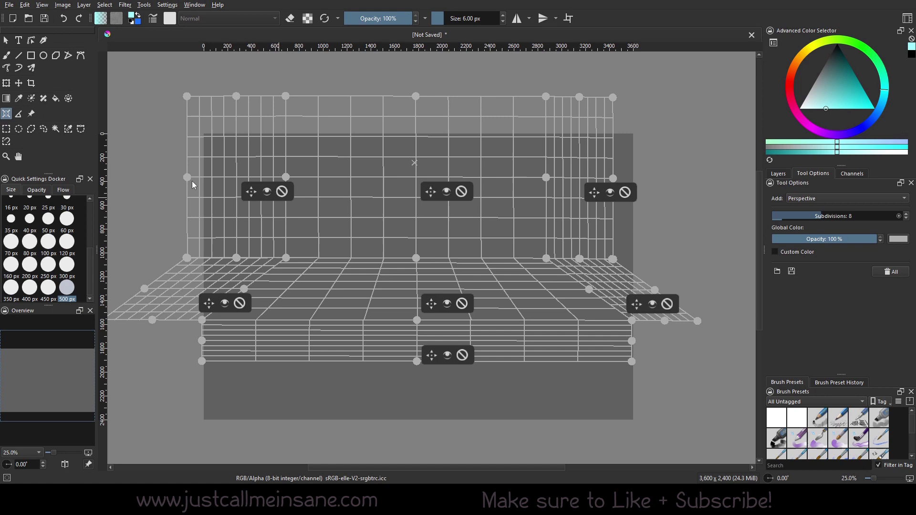
With the freehand brush snapping to the assistants, draw several thin horizontal lines across the back wall and one long vertical line
{"action": "left_click", "coordinate": [6, 58]}
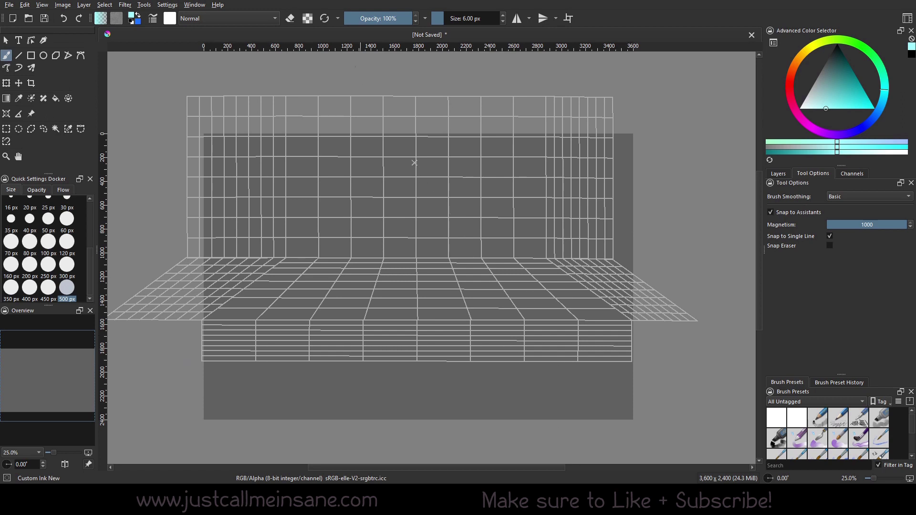
{"action": "left_click_drag", "start_coordinate": [372, 197], "coordinate": [550, 197]}
{"action": "left_click_drag", "start_coordinate": [287, 196], "coordinate": [376, 197]}
{"action": "left_click_drag", "start_coordinate": [287, 209], "coordinate": [551, 209]}
{"action": "mouse_move", "coordinate": [286, 225]}
{"action": "left_mouse_down"}
{"action": "mouse_move", "coordinate": [551, 224]}
{"action": "mouse_move", "coordinate": [408, 237]}
{"action": "left_mouse_up"}
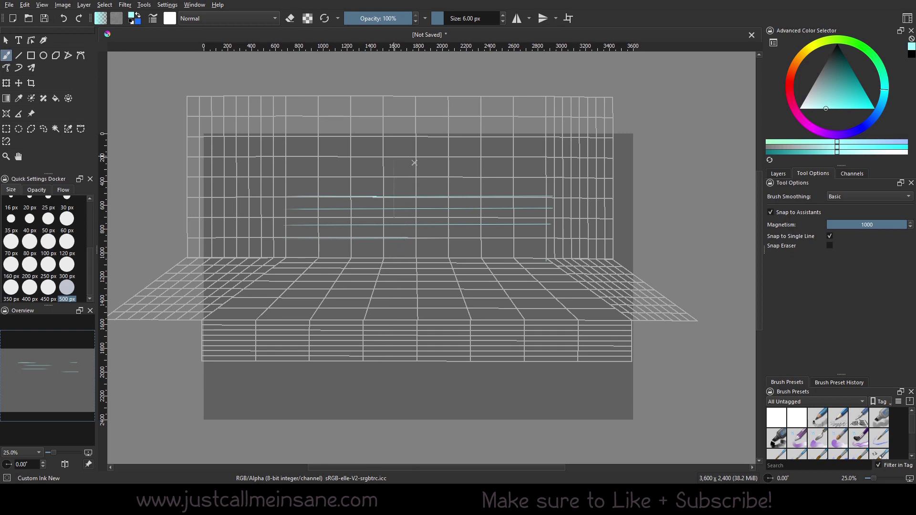
{"action": "left_click_drag", "start_coordinate": [394, 217], "coordinate": [394, 398]}
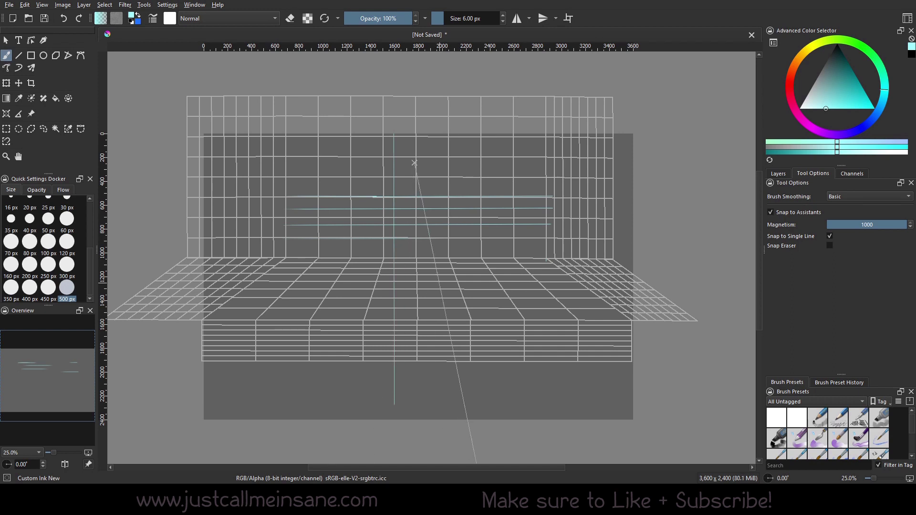
Undo a thin test stroke and draw pink 30 px lines across both halves of the floor grid, converging on the vanishing point
{"action": "left_click_drag", "start_coordinate": [439, 283], "coordinate": [448, 328]}
{"action": "key", "text": "ctrl+z"}
{"action": "left_click", "coordinate": [816, 130]}
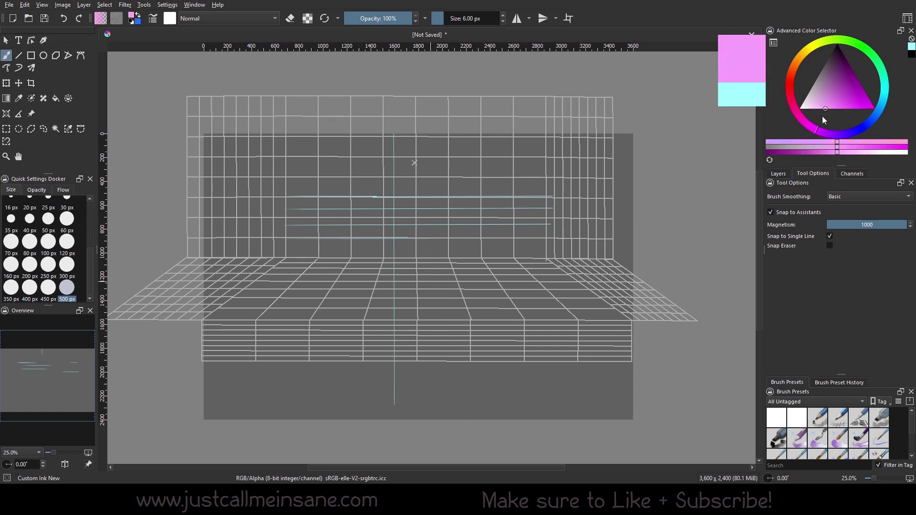
{"action": "left_click_drag", "start_coordinate": [88, 261], "coordinate": [89, 238]}
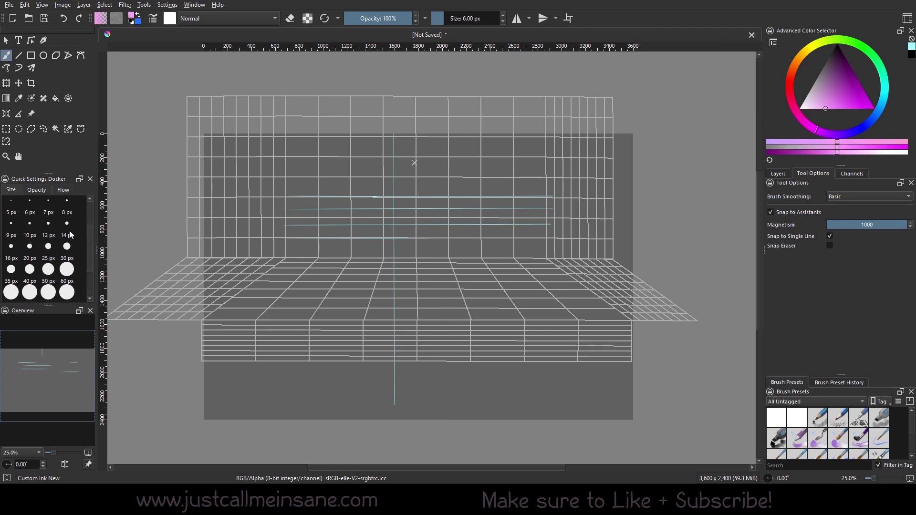
{"action": "left_click", "coordinate": [67, 246]}
{"action": "left_click_drag", "start_coordinate": [440, 316], "coordinate": [424, 219]}
{"action": "left_click_drag", "start_coordinate": [444, 318], "coordinate": [430, 244]}
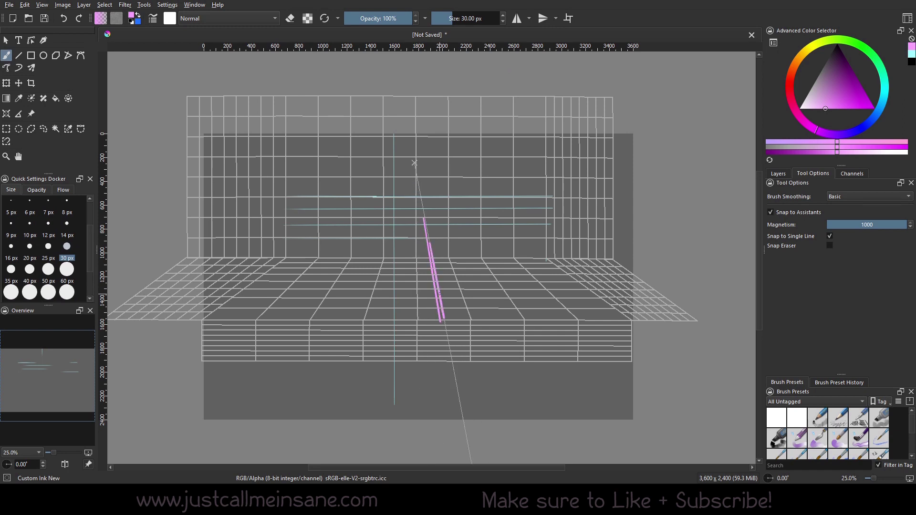
{"action": "mouse_move", "coordinate": [488, 324]}
{"action": "left_mouse_down"}
{"action": "mouse_move", "coordinate": [459, 258]}
{"action": "mouse_move", "coordinate": [538, 313]}
{"action": "left_mouse_up"}
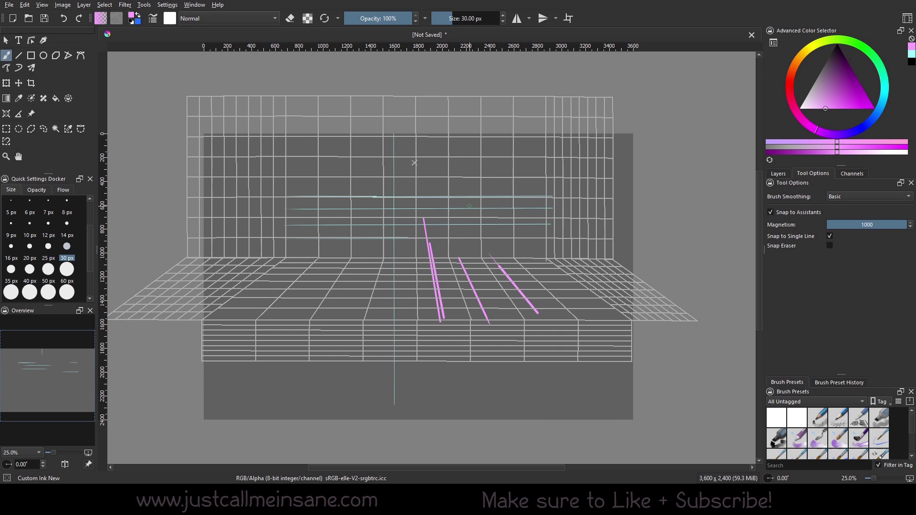
{"action": "left_click_drag", "start_coordinate": [346, 301], "coordinate": [339, 314]}
{"action": "left_click_drag", "start_coordinate": [349, 245], "coordinate": [300, 306]}
{"action": "left_click_drag", "start_coordinate": [315, 248], "coordinate": [243, 311]}
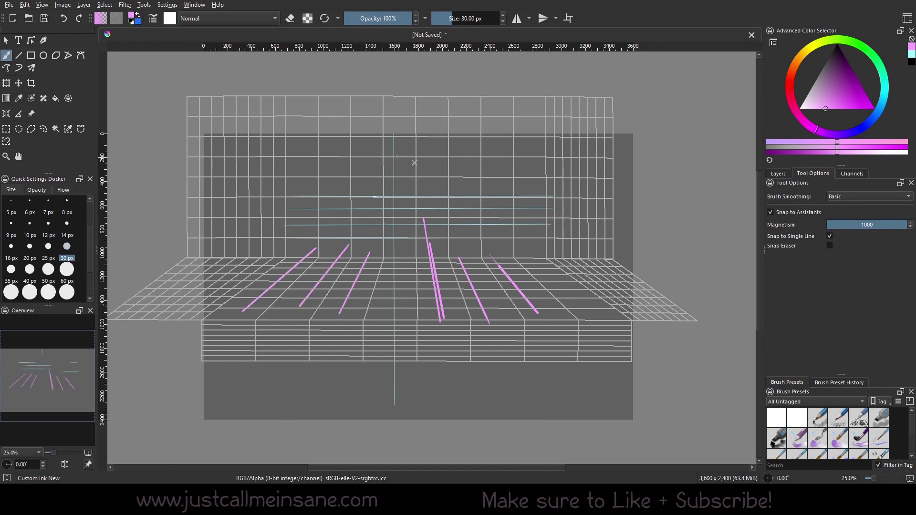
Switch back to light cyan and draw two thick vertical lines and one thick horizontal line across the back wall
{"action": "left_click", "coordinate": [912, 55]}
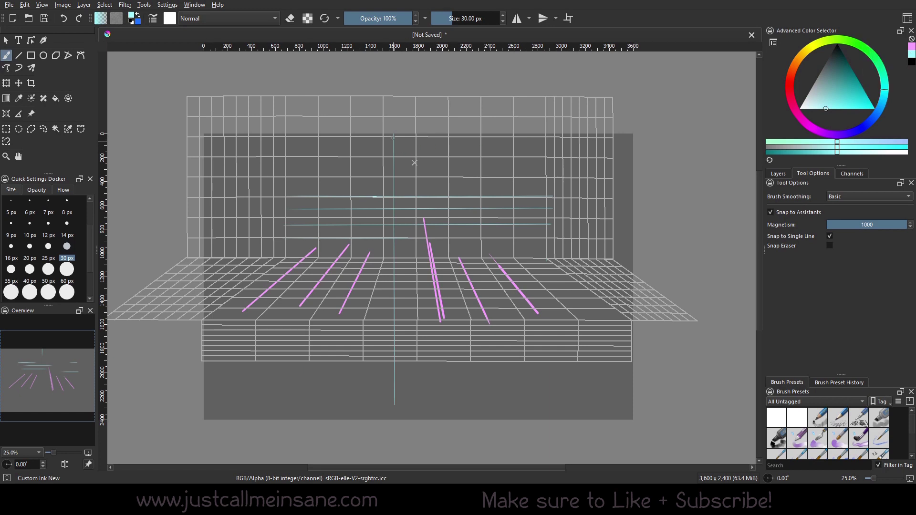
{"action": "left_click_drag", "start_coordinate": [393, 137], "coordinate": [393, 377]}
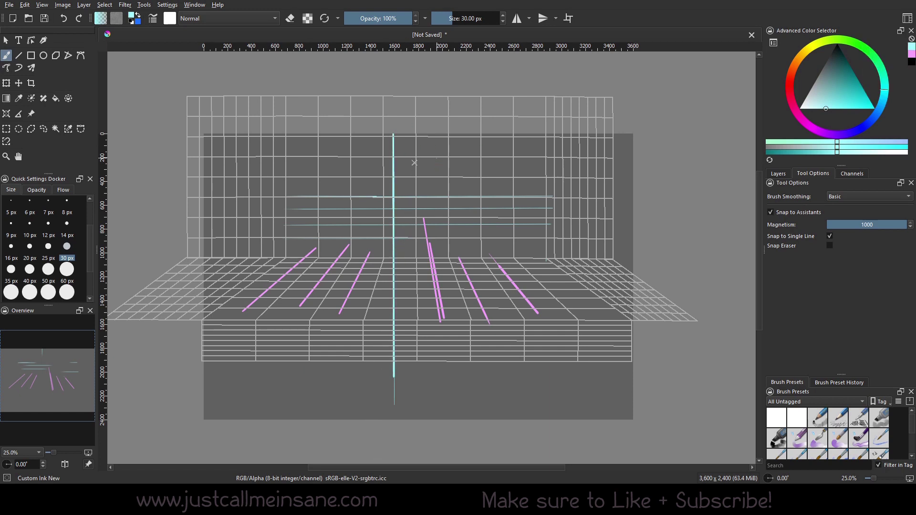
{"action": "left_click_drag", "start_coordinate": [437, 236], "coordinate": [437, 134]}
{"action": "left_click_drag", "start_coordinate": [332, 179], "coordinate": [550, 179]}
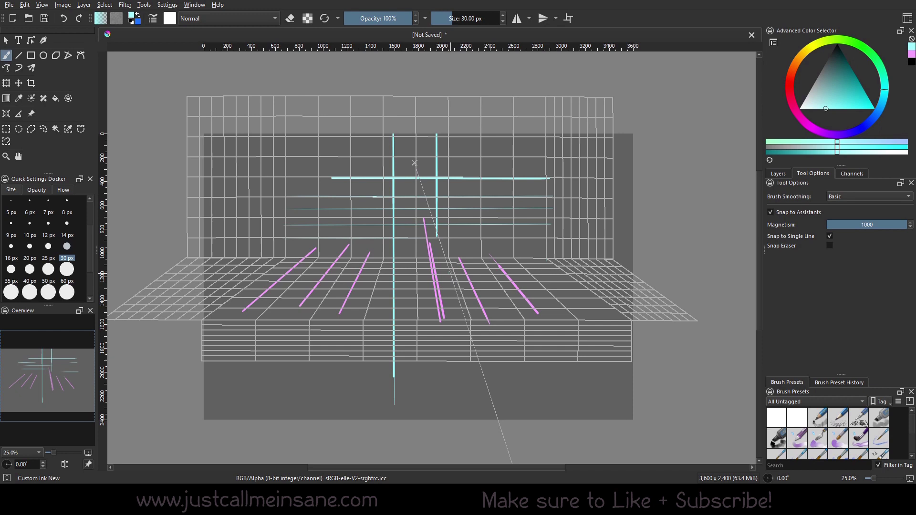
Try light cyan vanishing-point, vertical and horizontal strokes over the floor and front face, and undo them
{"action": "mouse_move", "coordinate": [449, 265]}
{"action": "left_mouse_down"}
{"action": "mouse_move", "coordinate": [463, 311]}
{"action": "mouse_move", "coordinate": [415, 162]}
{"action": "mouse_move", "coordinate": [465, 318]}
{"action": "left_mouse_up"}
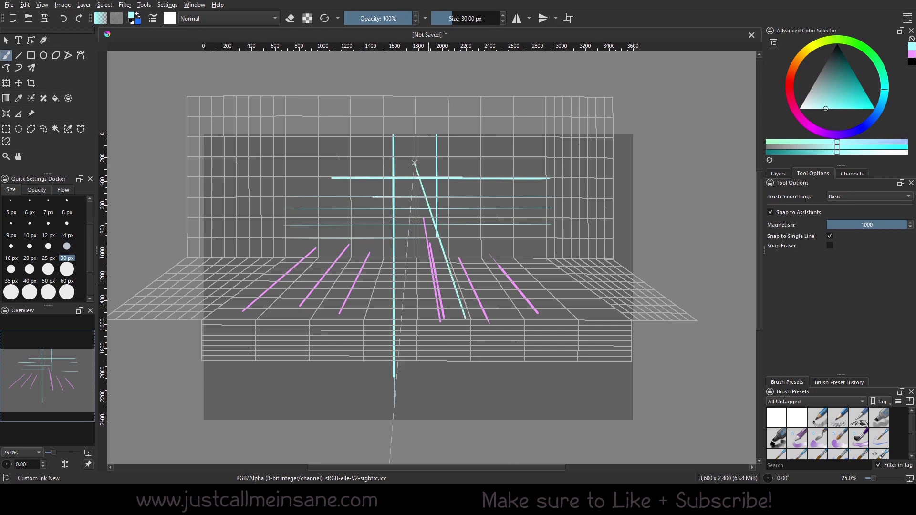
{"action": "key", "text": "ctrl+z"}
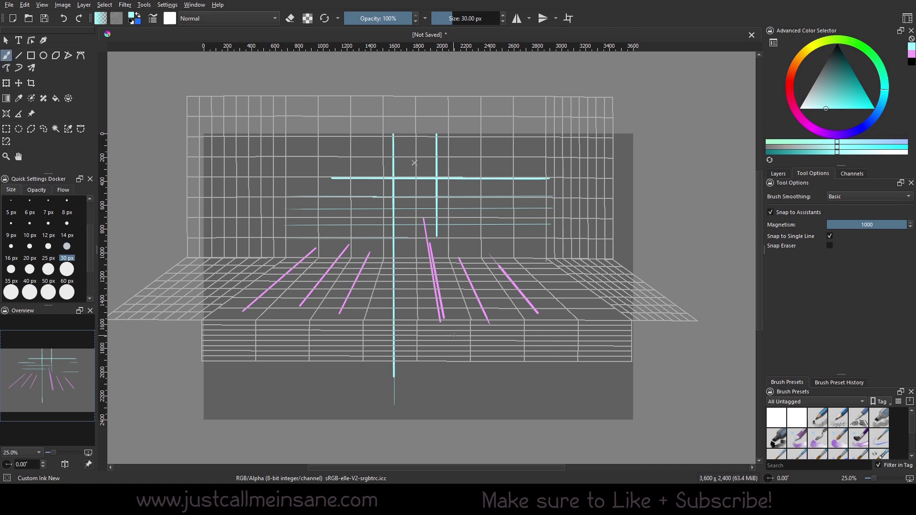
{"action": "mouse_move", "coordinate": [454, 335]}
{"action": "left_mouse_down"}
{"action": "mouse_move", "coordinate": [456, 379]}
{"action": "mouse_move", "coordinate": [456, 278]}
{"action": "mouse_move", "coordinate": [455, 386]}
{"action": "mouse_move", "coordinate": [456, 214]}
{"action": "left_mouse_up"}
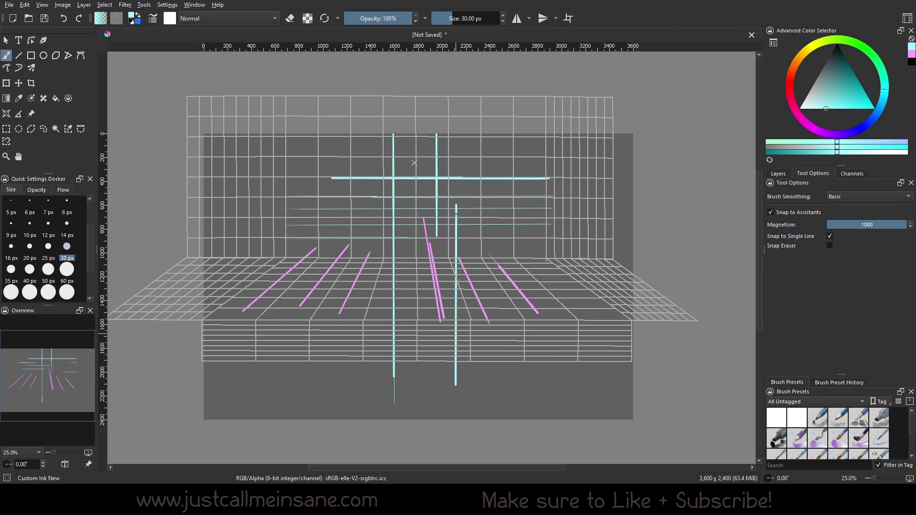
{"action": "mouse_move", "coordinate": [501, 339]}
{"action": "left_mouse_down"}
{"action": "mouse_move", "coordinate": [557, 340]}
{"action": "mouse_move", "coordinate": [234, 339]}
{"action": "left_mouse_up"}
{"action": "key", "text": "ctrl+z"}
{"action": "key", "text": "ctrl+z"}
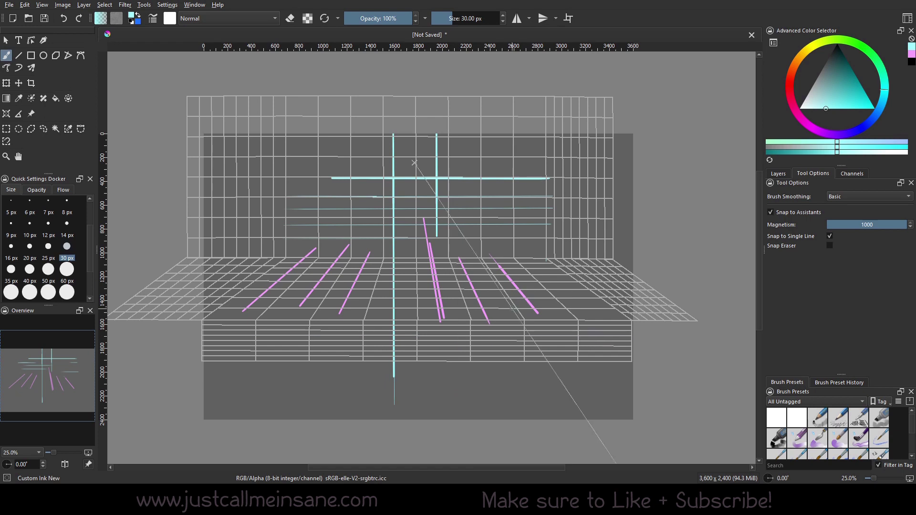
Switch the brush colour to light green, try a looping freehand scribble below the front-face grid, and undo it
{"action": "left_click", "coordinate": [873, 56]}
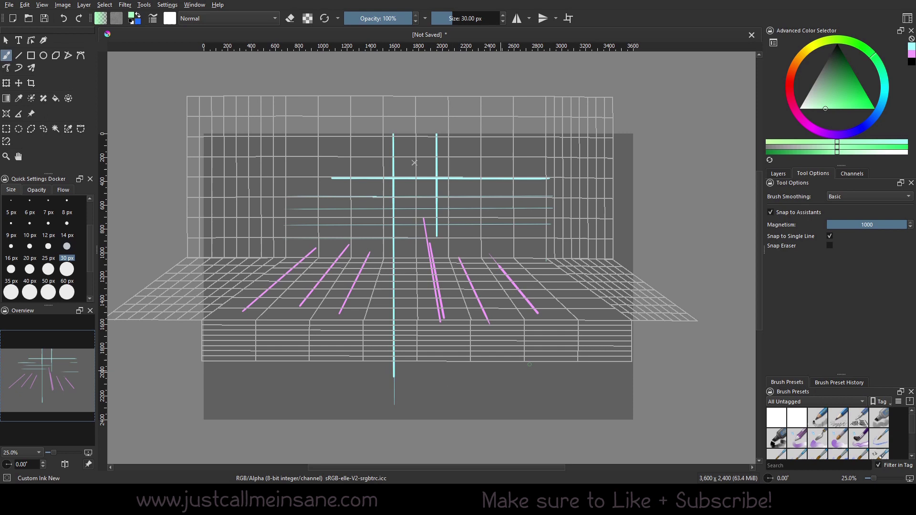
{"action": "mouse_move", "coordinate": [453, 370]}
{"action": "left_mouse_down"}
{"action": "mouse_move", "coordinate": [452, 391]}
{"action": "mouse_move", "coordinate": [473, 396]}
{"action": "mouse_move", "coordinate": [494, 388]}
{"action": "mouse_move", "coordinate": [574, 405]}
{"action": "mouse_move", "coordinate": [623, 398]}
{"action": "left_mouse_up"}
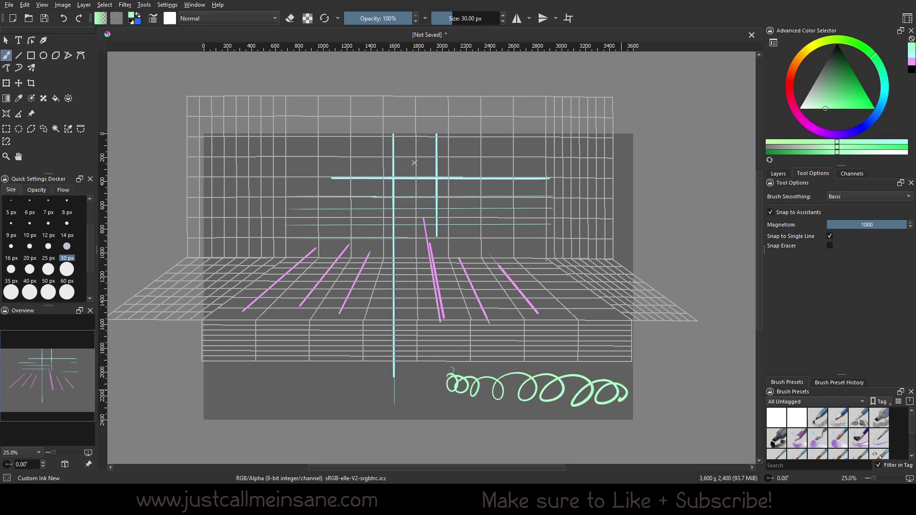
{"action": "left_click_drag", "start_coordinate": [438, 395], "coordinate": [507, 399]}
{"action": "key", "text": "ctrl+z"}
{"action": "key", "text": "ctrl+z"}
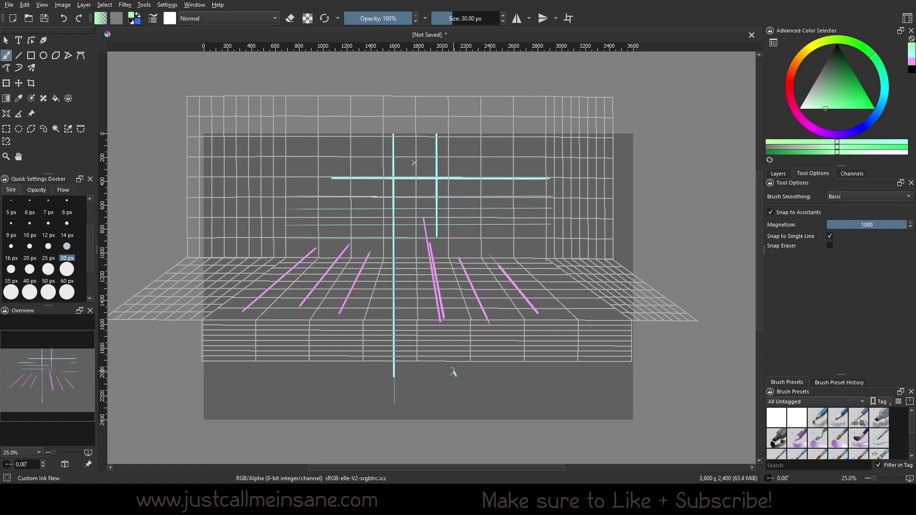
Handwrite the note "Change railing Design" in light green on two lines below the front-face grid
{"action": "mouse_move", "coordinate": [453, 372]}
{"action": "left_mouse_down"}
{"action": "mouse_move", "coordinate": [502, 389]}
{"action": "mouse_move", "coordinate": [567, 373]}
{"action": "mouse_move", "coordinate": [571, 383]}
{"action": "mouse_move", "coordinate": [603, 392]}
{"action": "left_mouse_up"}
{"action": "mouse_move", "coordinate": [443, 396]}
{"action": "left_mouse_down"}
{"action": "mouse_move", "coordinate": [464, 409]}
{"action": "mouse_move", "coordinate": [512, 408]}
{"action": "left_mouse_up"}
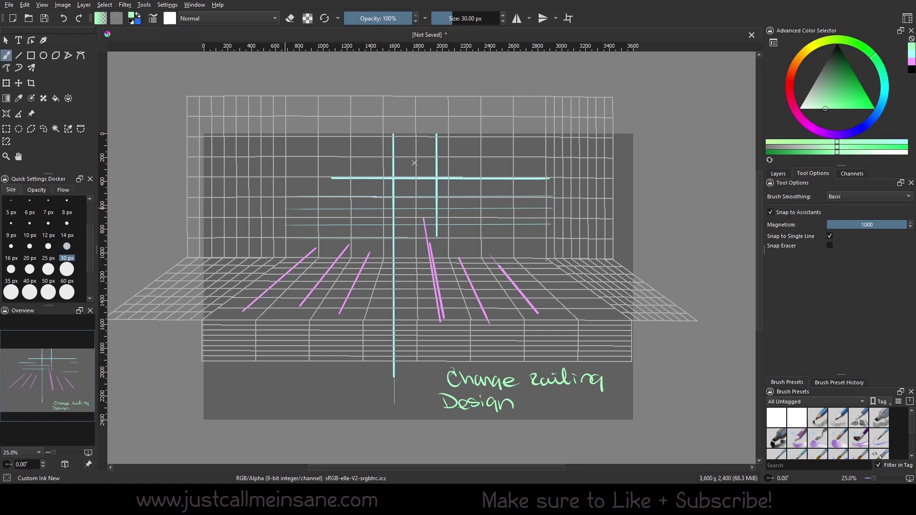
Draw a light green horizontal line across the back wall and a dense band of overlapping horizontal strokes just beneath it
{"action": "left_click_drag", "start_coordinate": [283, 207], "coordinate": [550, 208]}
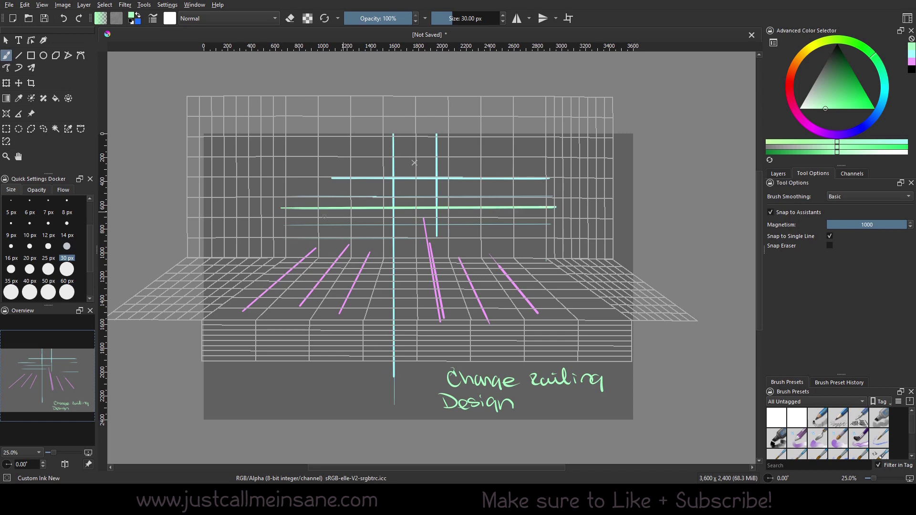
{"action": "mouse_move", "coordinate": [292, 218]}
{"action": "left_mouse_down"}
{"action": "mouse_move", "coordinate": [571, 219]}
{"action": "mouse_move", "coordinate": [350, 219]}
{"action": "mouse_move", "coordinate": [555, 226]}
{"action": "mouse_move", "coordinate": [458, 221]}
{"action": "mouse_move", "coordinate": [492, 225]}
{"action": "left_mouse_up"}
{"action": "left_click_drag", "start_coordinate": [417, 224], "coordinate": [536, 225]}
{"action": "left_click_drag", "start_coordinate": [520, 221], "coordinate": [377, 221]}
{"action": "left_click_drag", "start_coordinate": [373, 225], "coordinate": [508, 225]}
{"action": "mouse_move", "coordinate": [334, 224]}
{"action": "left_mouse_down"}
{"action": "mouse_move", "coordinate": [476, 224]}
{"action": "mouse_move", "coordinate": [422, 225]}
{"action": "left_mouse_up"}
{"action": "left_click_drag", "start_coordinate": [298, 229], "coordinate": [392, 229]}
{"action": "left_click_drag", "start_coordinate": [286, 224], "coordinate": [386, 224]}
{"action": "left_click_drag", "start_coordinate": [279, 226], "coordinate": [392, 227]}
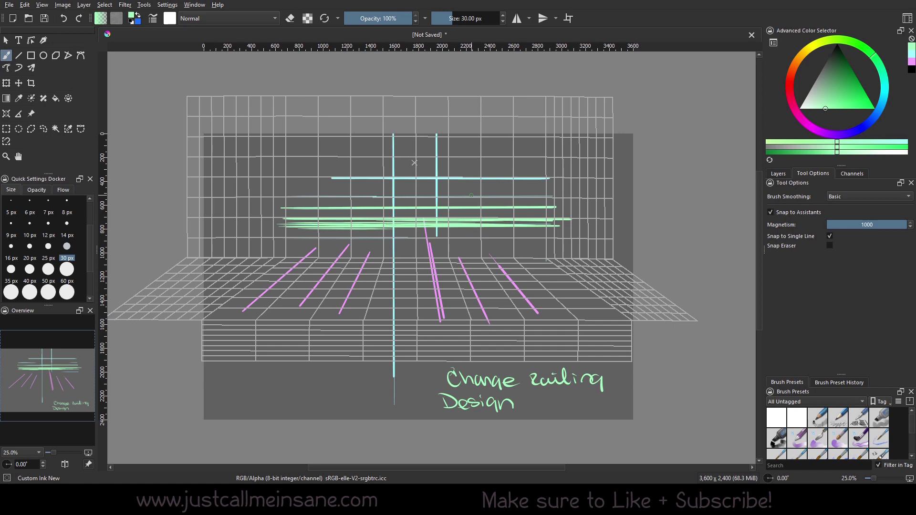
Hide Paint Layer 2, make Paint Layer 1 the active layer, and show the brush's tool options again
{"action": "left_click", "coordinate": [778, 173]}
{"action": "left_click", "coordinate": [772, 234]}
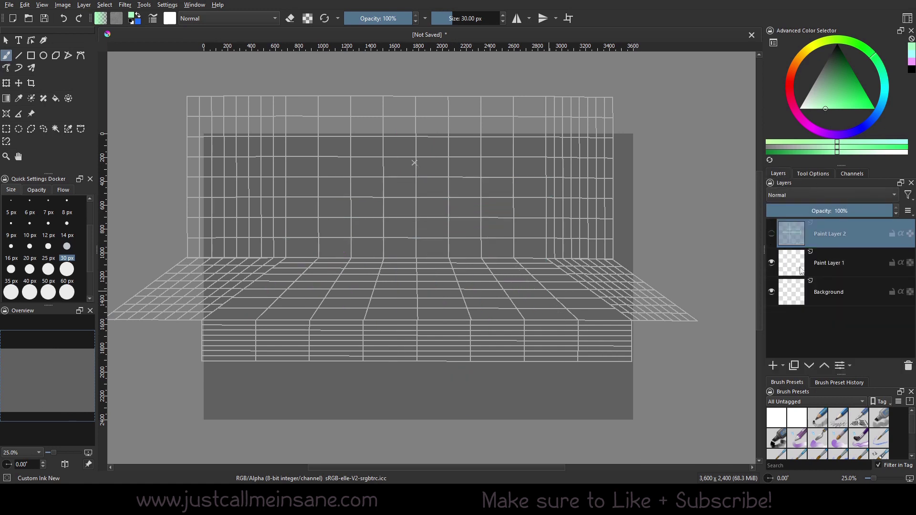
{"action": "left_click", "coordinate": [785, 267]}
{"action": "left_click", "coordinate": [810, 174]}
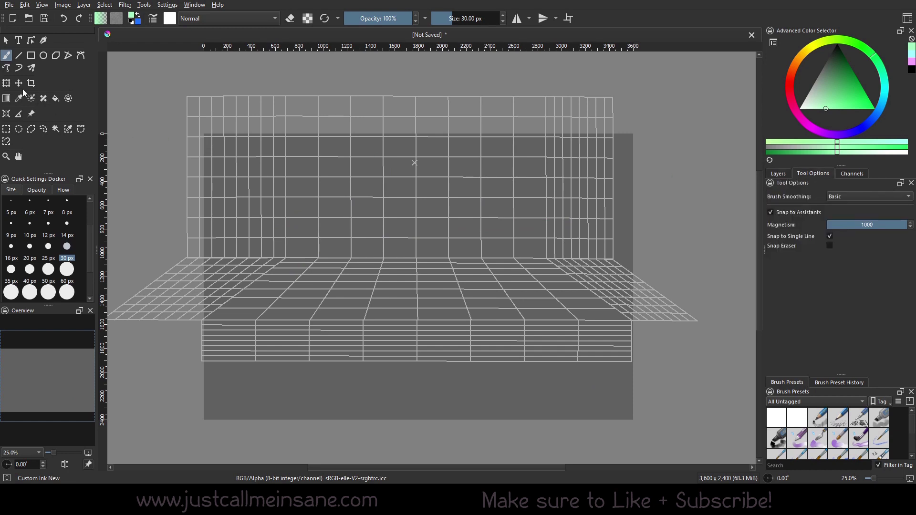
Delete all the perspective grid assistants so that the canvas is free of guides
{"action": "left_click", "coordinate": [6, 113]}
{"action": "left_click", "coordinate": [625, 193]}
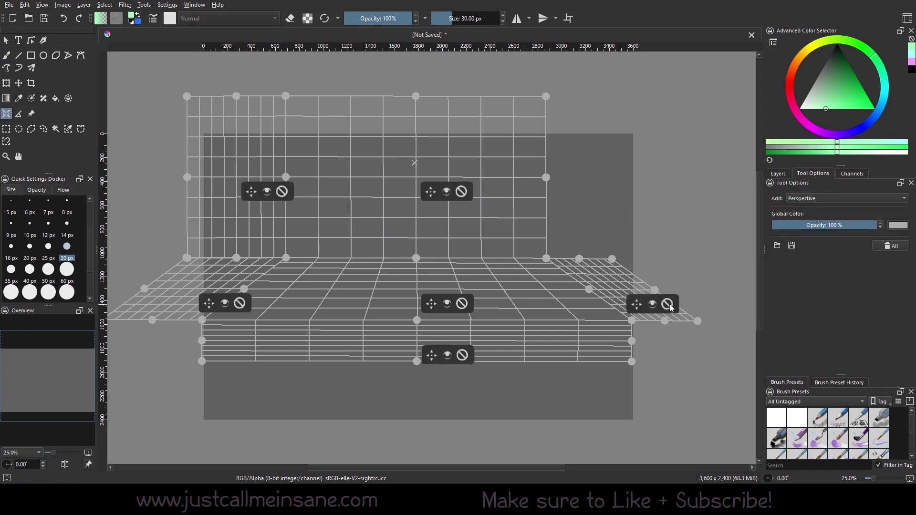
{"action": "left_click", "coordinate": [668, 304]}
{"action": "left_click", "coordinate": [462, 304]}
{"action": "left_click", "coordinate": [462, 355]}
{"action": "left_click", "coordinate": [462, 191]}
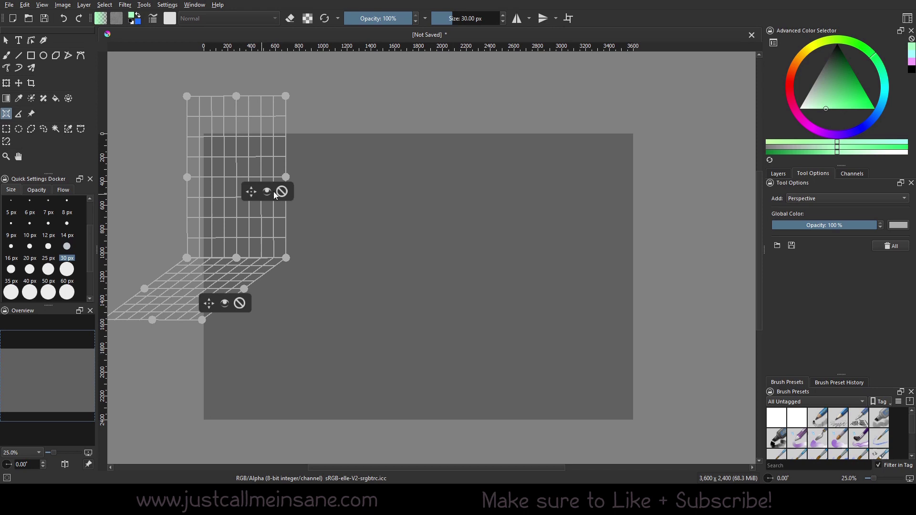
{"action": "left_click", "coordinate": [281, 192]}
{"action": "left_click", "coordinate": [240, 303]}
Add a Perspective Ellipse assistant across the middle of the canvas and widen it by adjusting its lower-left corner
{"action": "left_click", "coordinate": [806, 198]}
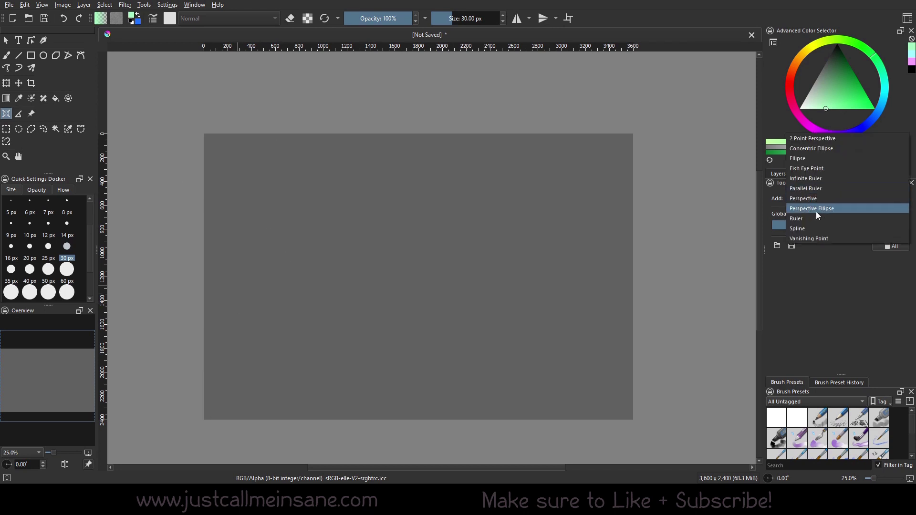
{"action": "left_click", "coordinate": [820, 210]}
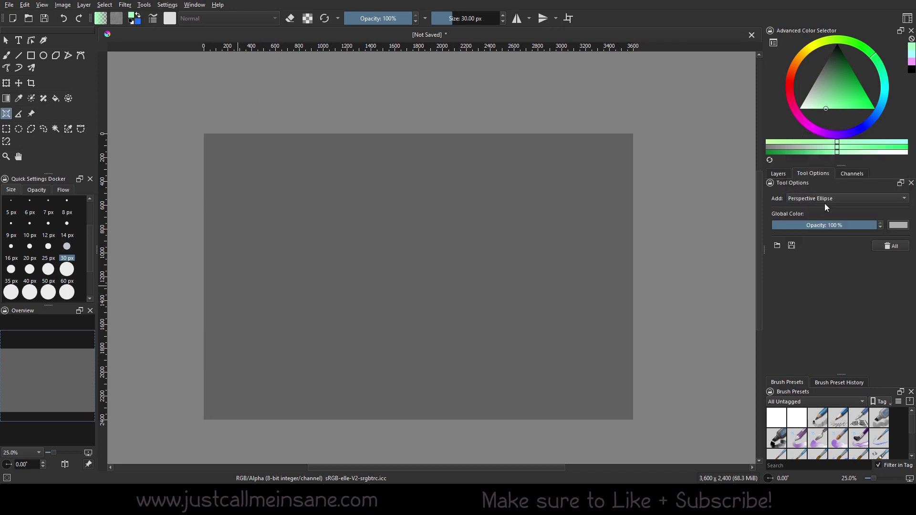
{"action": "left_click", "coordinate": [269, 238]}
{"action": "left_click", "coordinate": [538, 199]}
{"action": "left_click", "coordinate": [573, 259]}
{"action": "left_click", "coordinate": [267, 300]}
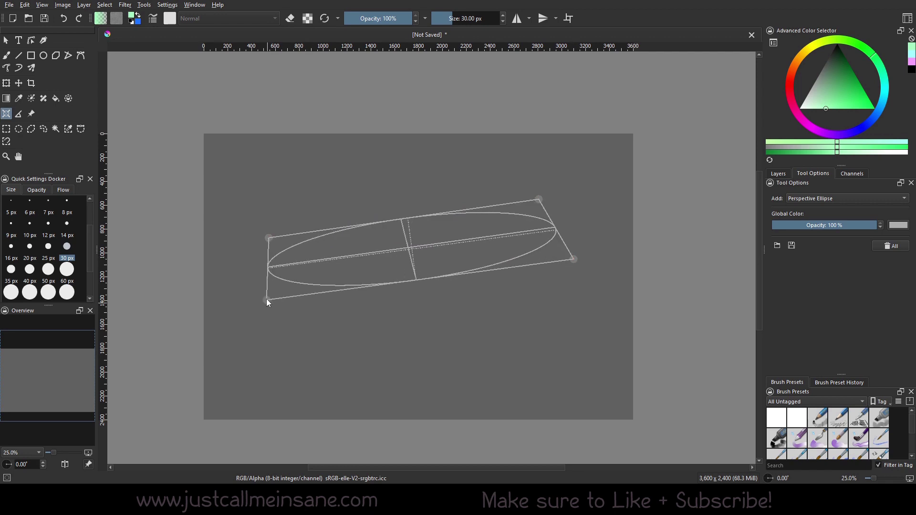
{"action": "left_click_drag", "start_coordinate": [267, 300], "coordinate": [226, 275]}
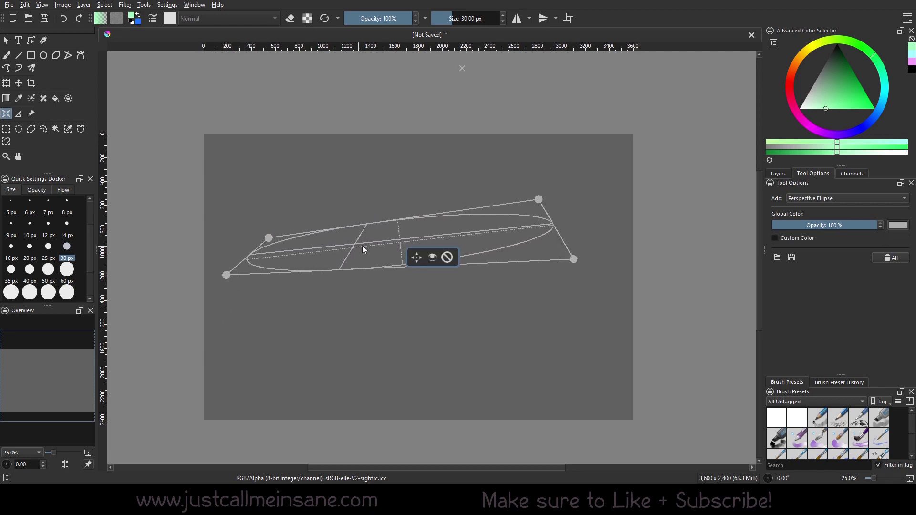
{"action": "key", "text": "ctrl+z"}
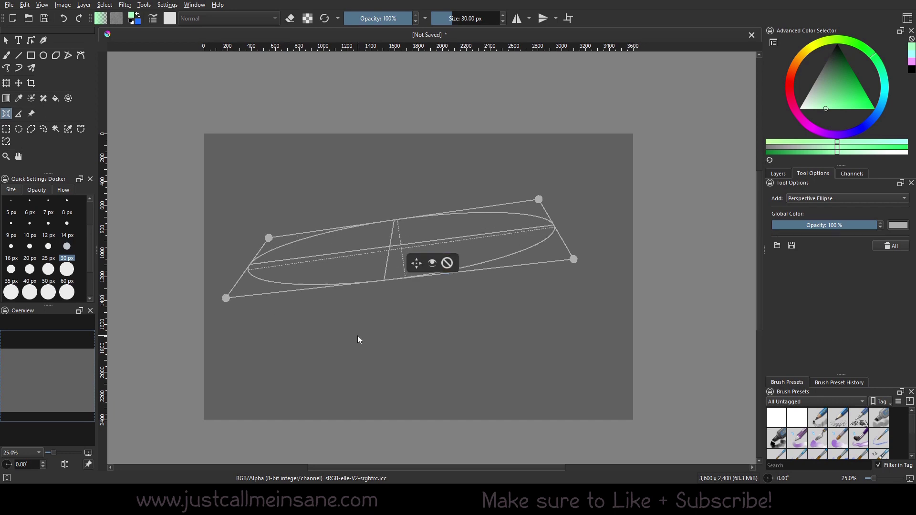
Trace the whole perspective ellipse with the light green 30 px brush, undoing the trial strokes before the final trace
{"action": "left_click", "coordinate": [7, 56]}
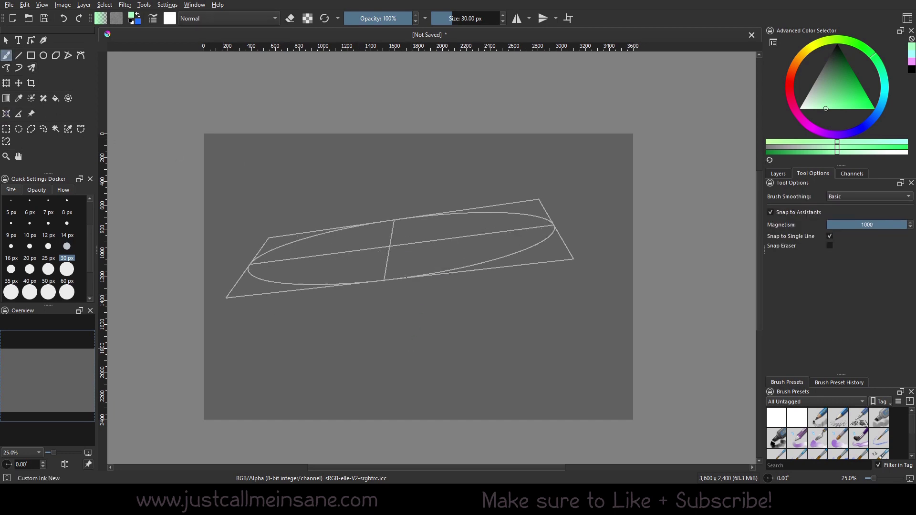
{"action": "mouse_move", "coordinate": [431, 274]}
{"action": "left_mouse_down"}
{"action": "mouse_move", "coordinate": [455, 269]}
{"action": "mouse_move", "coordinate": [378, 281]}
{"action": "mouse_move", "coordinate": [428, 274]}
{"action": "left_mouse_up"}
{"action": "key", "text": "ctrl+z"}
{"action": "key", "text": "ctrl+z"}
{"action": "key", "text": "ctrl+z"}
{"action": "mouse_move", "coordinate": [554, 229]}
{"action": "left_mouse_down"}
{"action": "mouse_move", "coordinate": [300, 285]}
{"action": "mouse_move", "coordinate": [525, 215]}
{"action": "mouse_move", "coordinate": [554, 225]}
{"action": "mouse_move", "coordinate": [483, 316]}
{"action": "left_mouse_up"}
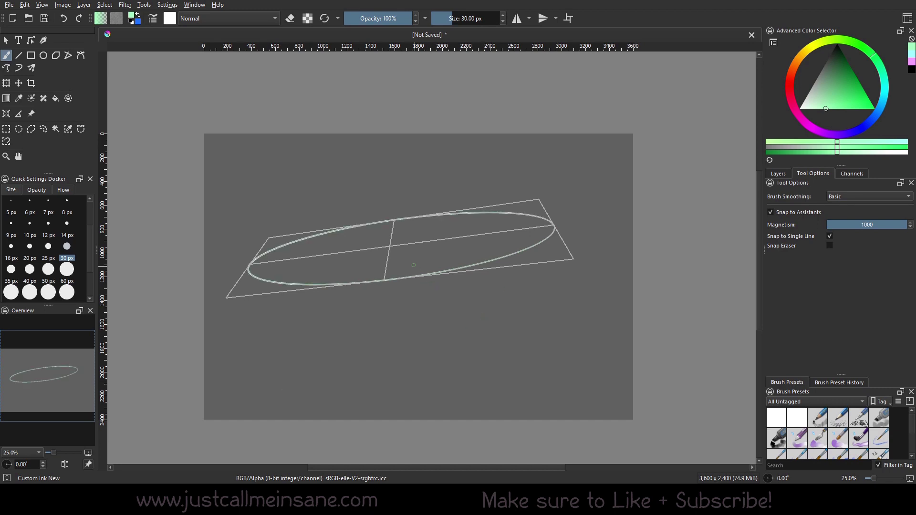
Move the perspective ellipse assistant below the drawn ellipse and return to the freehand brush
{"action": "left_click", "coordinate": [6, 114]}
{"action": "left_click_drag", "start_coordinate": [417, 264], "coordinate": [428, 294]}
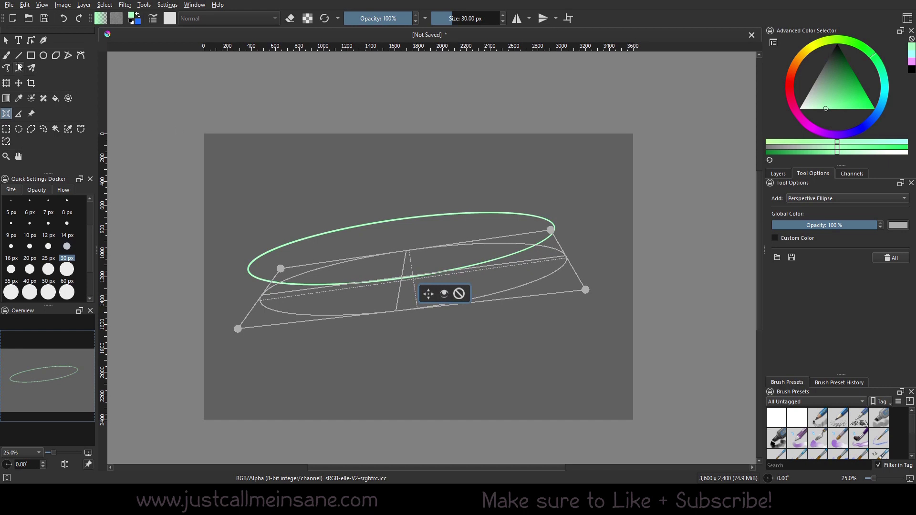
{"action": "left_click", "coordinate": [6, 56]}
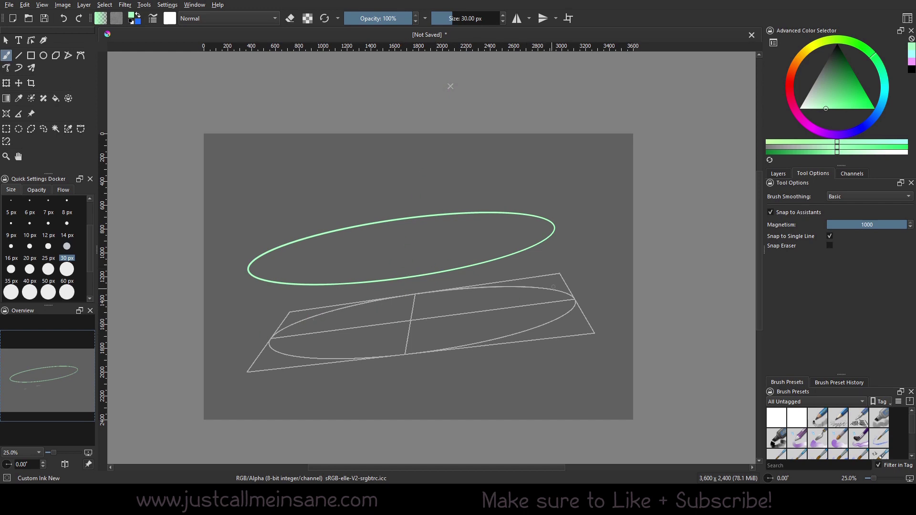
{"action": "left_click", "coordinate": [836, 197]}
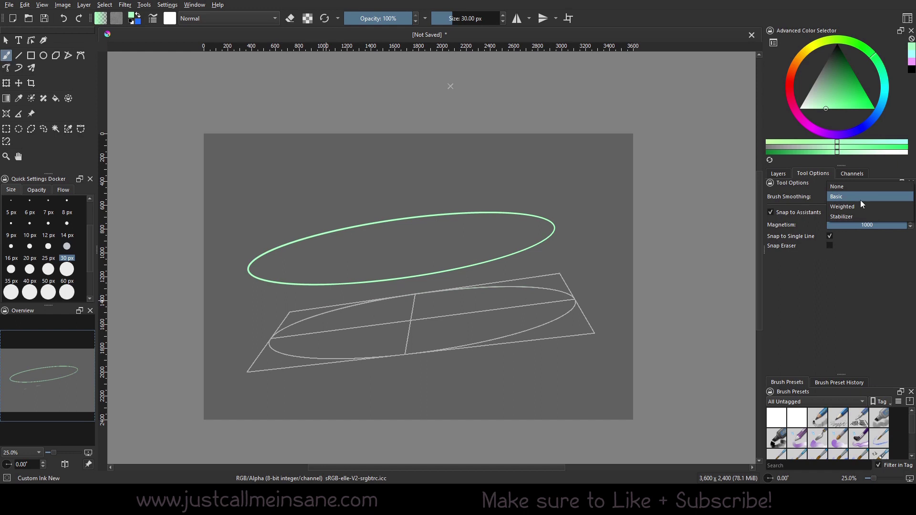
{"action": "left_click", "coordinate": [792, 265]}
{"action": "left_click", "coordinate": [6, 113]}
{"action": "left_click", "coordinate": [826, 197]}
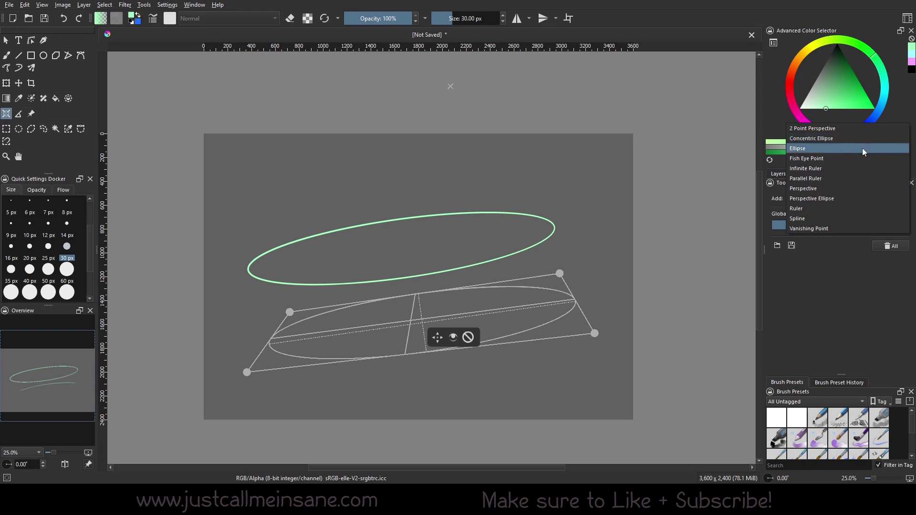
Trace the upper arc of the moved perspective ellipse and undo the excess stroke
{"action": "left_click", "coordinate": [6, 56]}
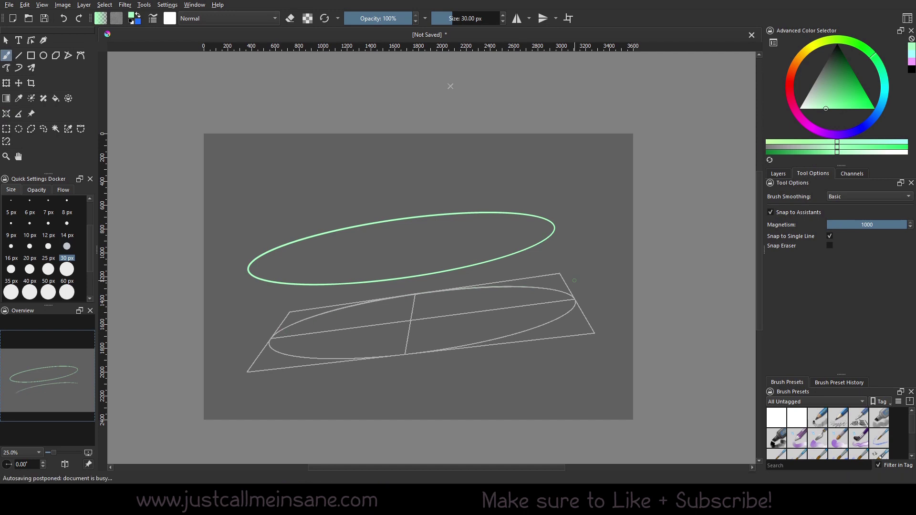
{"action": "mouse_move", "coordinate": [403, 338]}
{"action": "left_mouse_down"}
{"action": "mouse_move", "coordinate": [568, 306]}
{"action": "mouse_move", "coordinate": [548, 323]}
{"action": "left_mouse_up"}
{"action": "key", "text": "ctrl+z"}
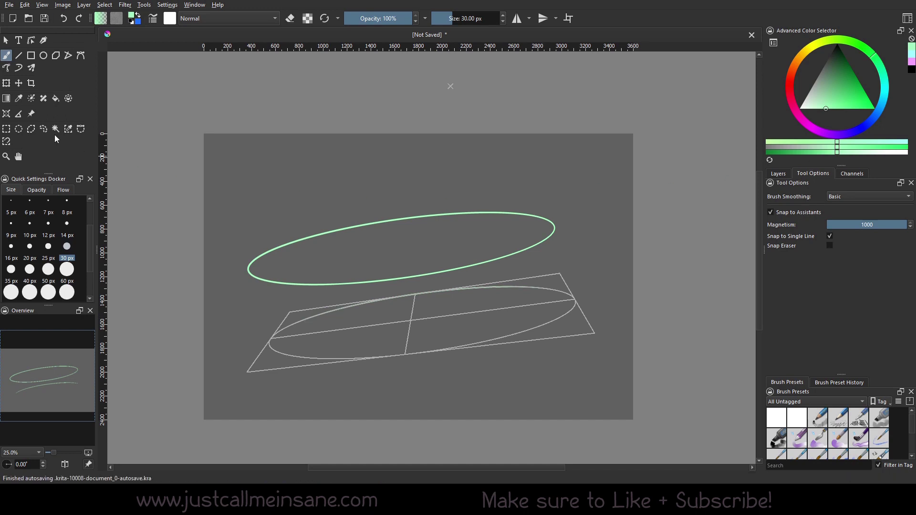
Hide the perspective ellipse assistant and turn off Snap to Assistants for the brush
{"action": "left_click", "coordinate": [7, 113]}
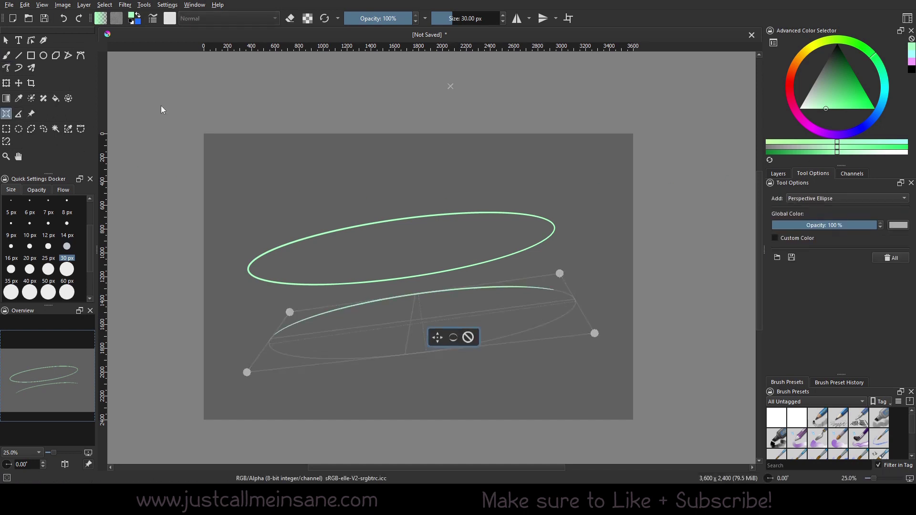
{"action": "left_click", "coordinate": [6, 55]}
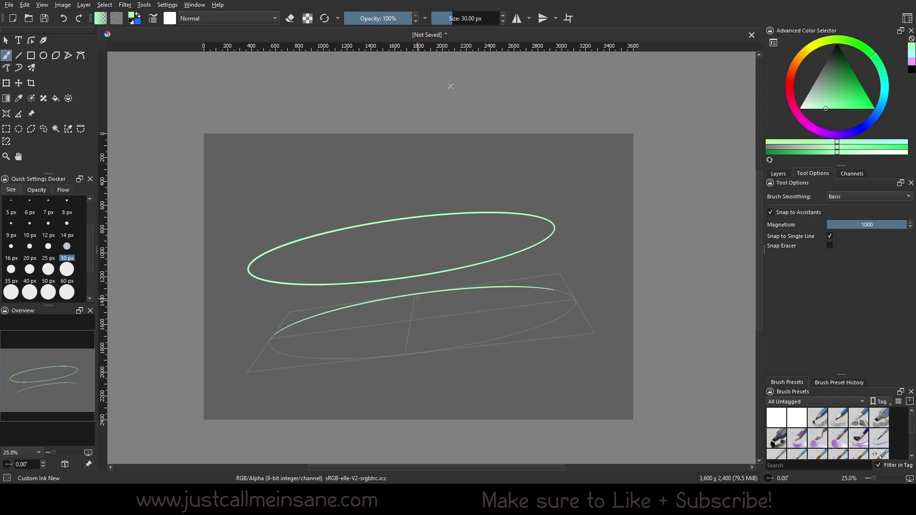
{"action": "left_click", "coordinate": [780, 213]}
Connect the upper ellipse to the lower arc with a near-vertical line at each end and erase the upper ellipse
{"action": "left_click_drag", "start_coordinate": [256, 268], "coordinate": [272, 333]}
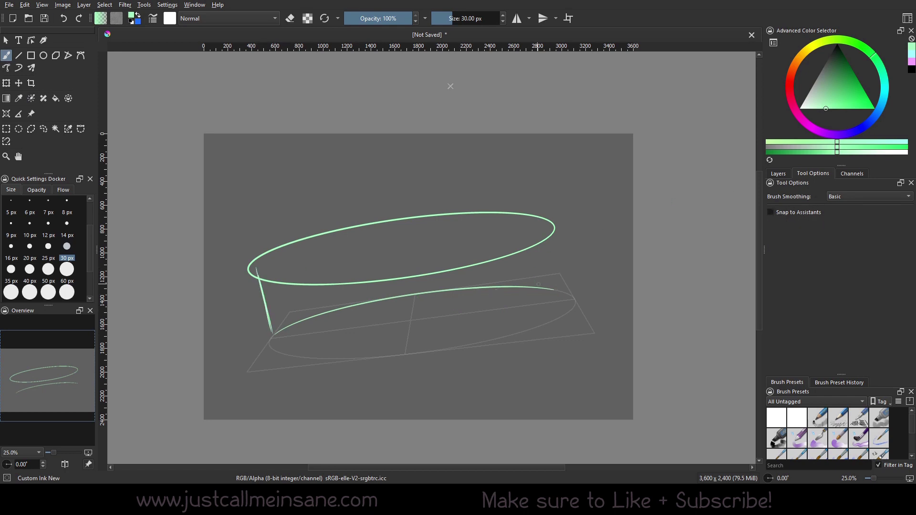
{"action": "left_click_drag", "start_coordinate": [550, 285], "coordinate": [554, 225]}
{"action": "right_click", "coordinate": [536, 205]}
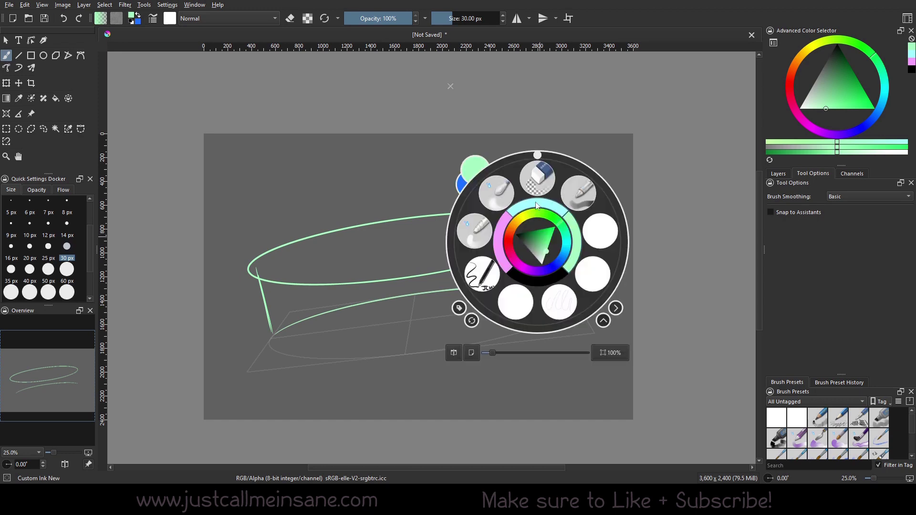
{"action": "left_click", "coordinate": [537, 206]}
{"action": "mouse_move", "coordinate": [258, 277]}
{"action": "left_mouse_down"}
{"action": "mouse_move", "coordinate": [250, 254]}
{"action": "mouse_move", "coordinate": [351, 282]}
{"action": "mouse_move", "coordinate": [475, 219]}
{"action": "mouse_move", "coordinate": [316, 239]}
{"action": "left_mouse_up"}
{"action": "right_click", "coordinate": [481, 242]}
{"action": "left_click", "coordinate": [534, 269]}
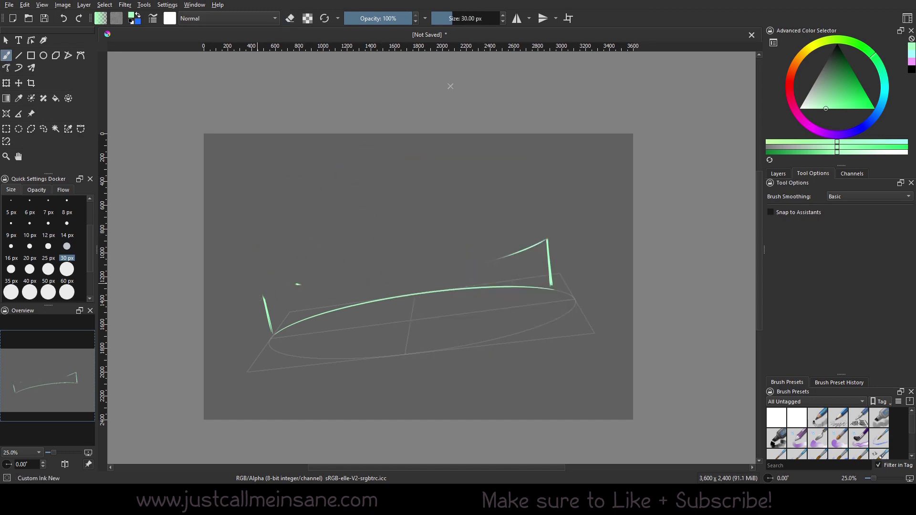
Redraw the upright line at each end of the arc and sketch a curved top rail between them
{"action": "left_click_drag", "start_coordinate": [257, 278], "coordinate": [277, 338]}
{"action": "left_click_drag", "start_coordinate": [545, 226], "coordinate": [549, 275]}
{"action": "left_click_drag", "start_coordinate": [262, 276], "coordinate": [385, 234]}
{"action": "left_click_drag", "start_coordinate": [254, 280], "coordinate": [437, 229]}
{"action": "left_click_drag", "start_coordinate": [337, 241], "coordinate": [511, 225]}
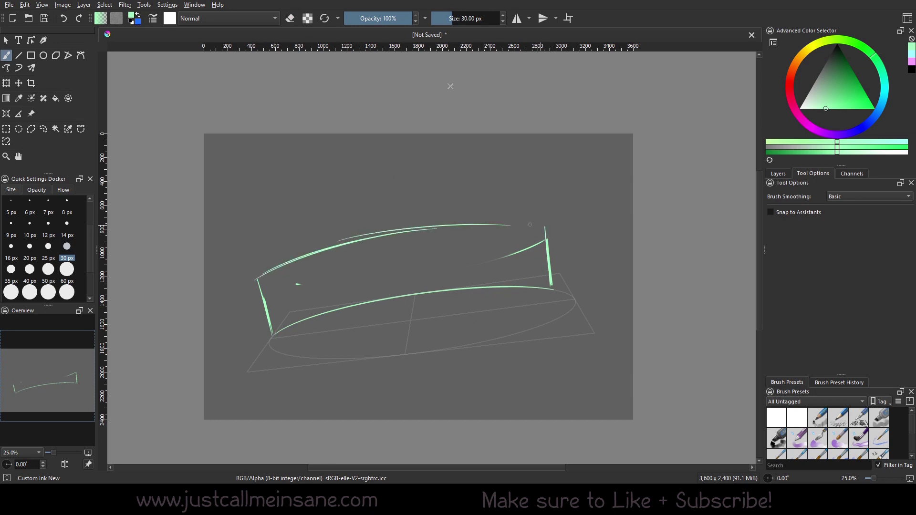
{"action": "mouse_move", "coordinate": [445, 225]}
{"action": "left_mouse_down"}
{"action": "mouse_move", "coordinate": [558, 229]}
{"action": "mouse_move", "coordinate": [291, 272]}
{"action": "mouse_move", "coordinate": [496, 225]}
{"action": "left_mouse_up"}
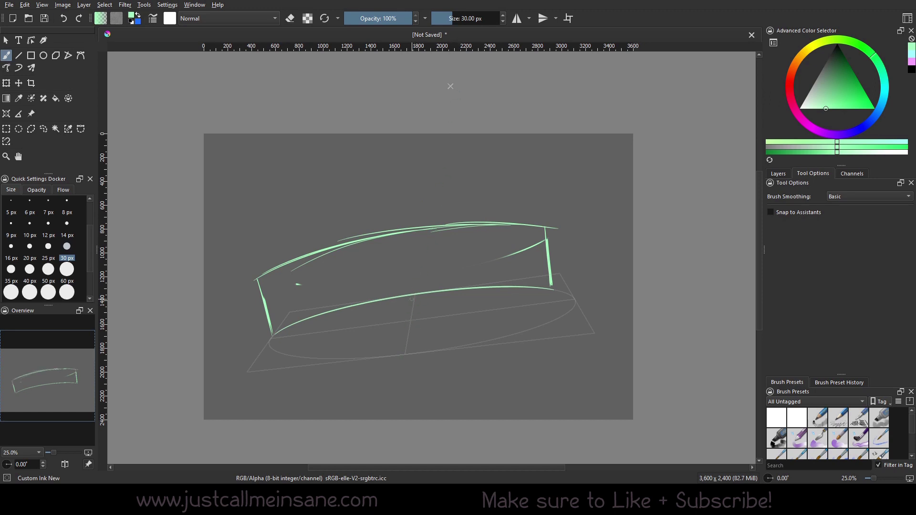
Sketch a small post at the middle of the base arc and add second lines to the right upright and top rail
{"action": "left_click_drag", "start_coordinate": [409, 283], "coordinate": [419, 293]}
{"action": "key", "text": "ctrl+z"}
{"action": "mouse_move", "coordinate": [555, 220]}
{"action": "left_mouse_down"}
{"action": "mouse_move", "coordinate": [546, 229]}
{"action": "mouse_move", "coordinate": [563, 272]}
{"action": "mouse_move", "coordinate": [553, 288]}
{"action": "left_mouse_up"}
{"action": "mouse_move", "coordinate": [259, 270]}
{"action": "left_mouse_down"}
{"action": "mouse_move", "coordinate": [348, 226]}
{"action": "mouse_move", "coordinate": [554, 217]}
{"action": "mouse_move", "coordinate": [349, 222]}
{"action": "mouse_move", "coordinate": [256, 265]}
{"action": "mouse_move", "coordinate": [269, 254]}
{"action": "mouse_move", "coordinate": [521, 212]}
{"action": "left_mouse_up"}
Erase the rough right part of the top rail with the eraser preset and switch back to the Custom Ink New brush
{"action": "right_click", "coordinate": [476, 215]}
{"action": "left_click", "coordinate": [476, 152]}
{"action": "right_click", "coordinate": [280, 279]}
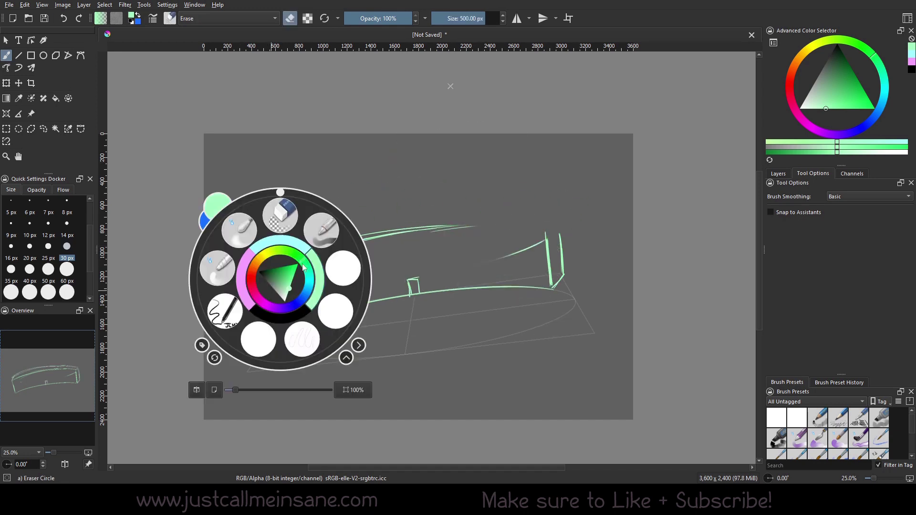
{"action": "left_click", "coordinate": [335, 311]}
Redraw the top rail as a double curve with a capped right corner and add radiating floorboard lines below the base arc
{"action": "mouse_move", "coordinate": [257, 271]}
{"action": "left_mouse_down"}
{"action": "mouse_move", "coordinate": [396, 223]}
{"action": "mouse_move", "coordinate": [545, 225]}
{"action": "left_mouse_up"}
{"action": "left_click_drag", "start_coordinate": [366, 236], "coordinate": [491, 234]}
{"action": "mouse_move", "coordinate": [431, 229]}
{"action": "left_mouse_down"}
{"action": "mouse_move", "coordinate": [538, 235]}
{"action": "mouse_move", "coordinate": [566, 222]}
{"action": "left_mouse_up"}
{"action": "left_click_drag", "start_coordinate": [539, 228], "coordinate": [562, 223]}
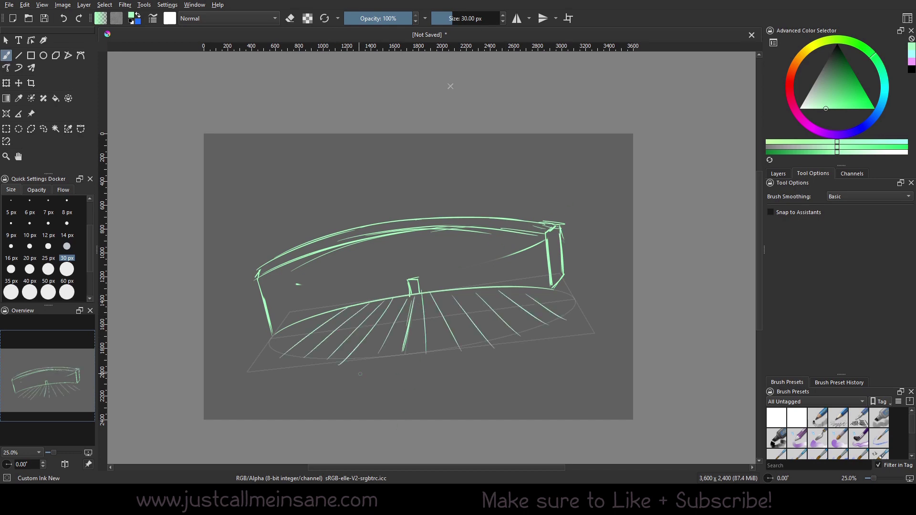
Draw the floor's diagonal left edge, undo the extra curve along the back, and add an inner upright at the left end
{"action": "mouse_move", "coordinate": [443, 378]}
{"action": "left_mouse_down"}
{"action": "mouse_move", "coordinate": [427, 386]}
{"action": "mouse_move", "coordinate": [440, 370]}
{"action": "left_mouse_up"}
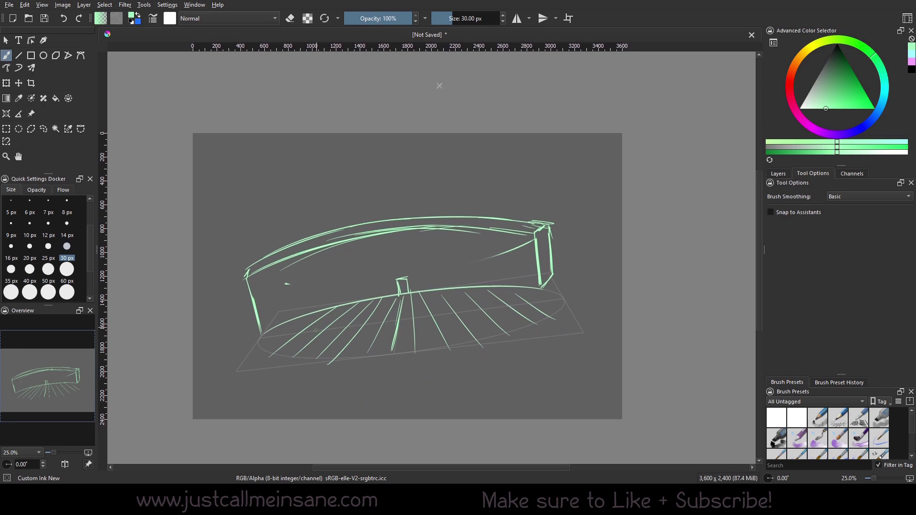
{"action": "left_click_drag", "start_coordinate": [276, 314], "coordinate": [239, 368]}
{"action": "mouse_move", "coordinate": [240, 368]}
{"action": "left_mouse_down"}
{"action": "mouse_move", "coordinate": [279, 313]}
{"action": "mouse_move", "coordinate": [329, 301]}
{"action": "left_mouse_up"}
{"action": "left_click_drag", "start_coordinate": [391, 292], "coordinate": [293, 307]}
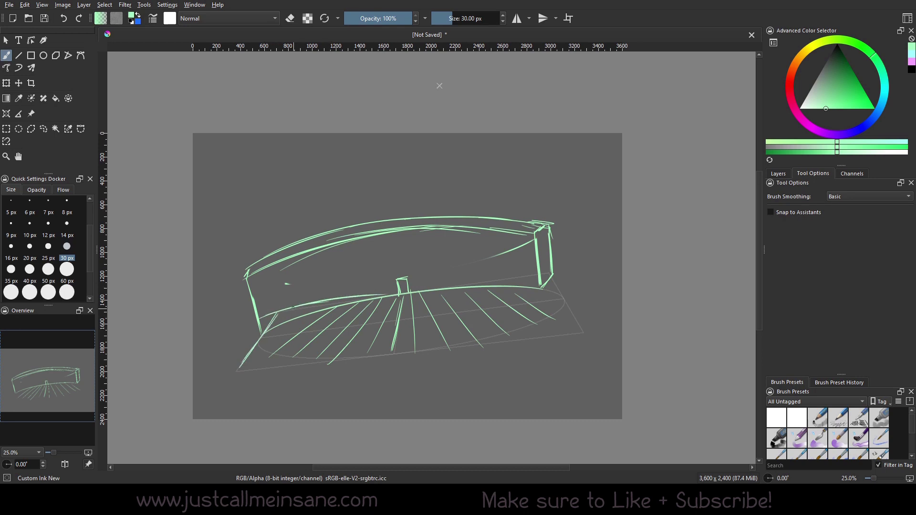
{"action": "key", "text": "ctrl+z"}
{"action": "key", "text": "ctrl+z"}
{"action": "left_click_drag", "start_coordinate": [269, 252], "coordinate": [277, 313]}
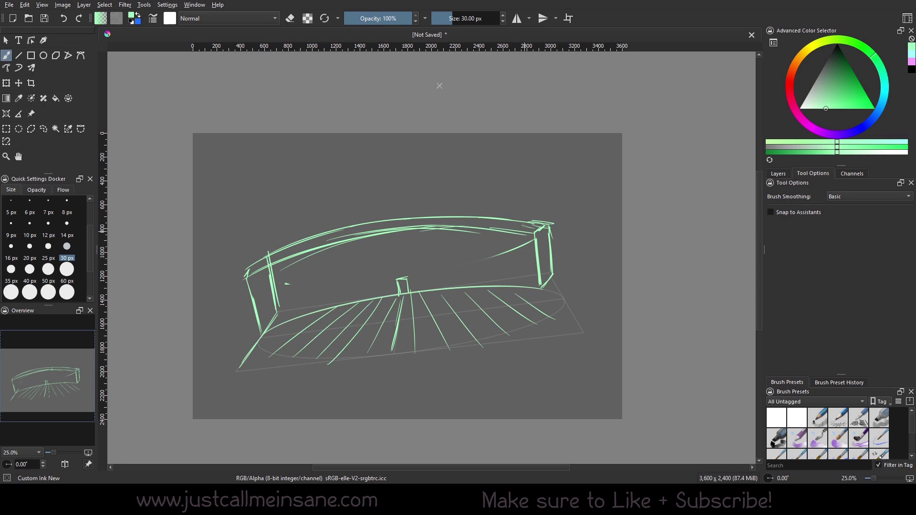
Draw a new upright at the right end, and erase the old right post and the neighbouring part of the base arc
{"action": "left_click_drag", "start_coordinate": [545, 219], "coordinate": [550, 259]}
{"action": "left_click_drag", "start_coordinate": [546, 220], "coordinate": [550, 277]}
{"action": "right_click", "coordinate": [543, 256]}
{"action": "left_click", "coordinate": [539, 194]}
{"action": "mouse_move", "coordinate": [533, 245]}
{"action": "left_mouse_down"}
{"action": "mouse_move", "coordinate": [536, 290]}
{"action": "mouse_move", "coordinate": [453, 306]}
{"action": "left_mouse_up"}
With the 6 px Custom Ink brush, draw the straight rear floor edge, extend the right upright, and restore the base arc's right part
{"action": "right_click", "coordinate": [458, 306]}
{"action": "left_click", "coordinate": [530, 298]}
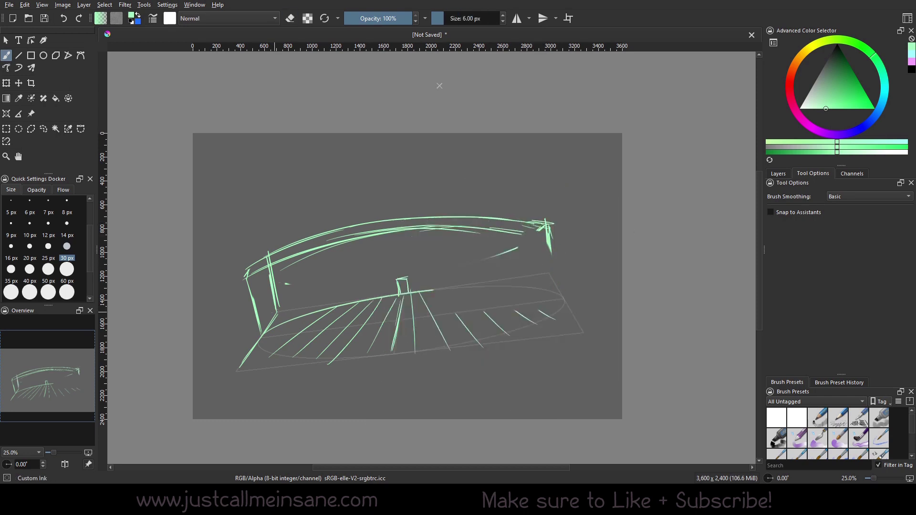
{"action": "left_click_drag", "start_coordinate": [287, 311], "coordinate": [538, 274]}
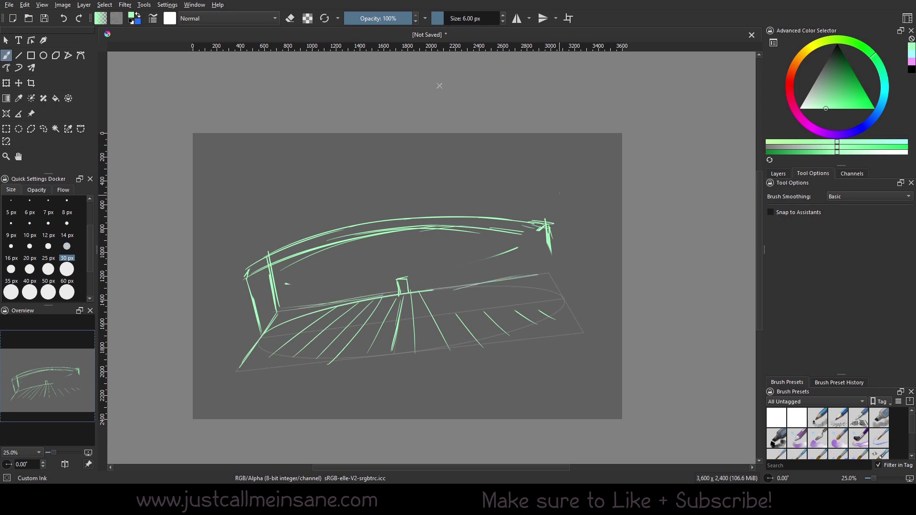
{"action": "left_click_drag", "start_coordinate": [548, 243], "coordinate": [550, 273]}
{"action": "left_click_drag", "start_coordinate": [435, 292], "coordinate": [565, 298]}
{"action": "mouse_move", "coordinate": [429, 289]}
{"action": "left_mouse_down"}
{"action": "mouse_move", "coordinate": [481, 284]}
{"action": "mouse_move", "coordinate": [562, 298]}
{"action": "mouse_move", "coordinate": [401, 292]}
{"action": "left_mouse_up"}
Shade the floor inside the lower ellipse with light diagonal hatching strokes
{"action": "left_click_drag", "start_coordinate": [333, 310], "coordinate": [425, 292]}
{"action": "mouse_move", "coordinate": [363, 328]}
{"action": "left_mouse_down"}
{"action": "mouse_move", "coordinate": [450, 294]}
{"action": "mouse_move", "coordinate": [495, 288]}
{"action": "left_mouse_up"}
{"action": "left_click_drag", "start_coordinate": [413, 318], "coordinate": [507, 296]}
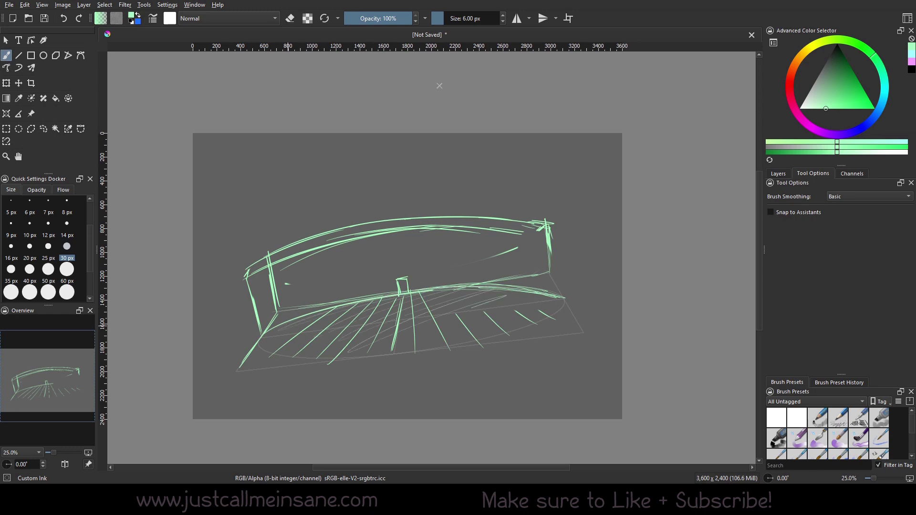
{"action": "mouse_move", "coordinate": [396, 344]}
{"action": "left_mouse_down"}
{"action": "mouse_move", "coordinate": [531, 298]}
{"action": "mouse_move", "coordinate": [575, 309]}
{"action": "left_mouse_up"}
{"action": "left_click_drag", "start_coordinate": [291, 350], "coordinate": [343, 329]}
{"action": "left_click_drag", "start_coordinate": [256, 346], "coordinate": [344, 311]}
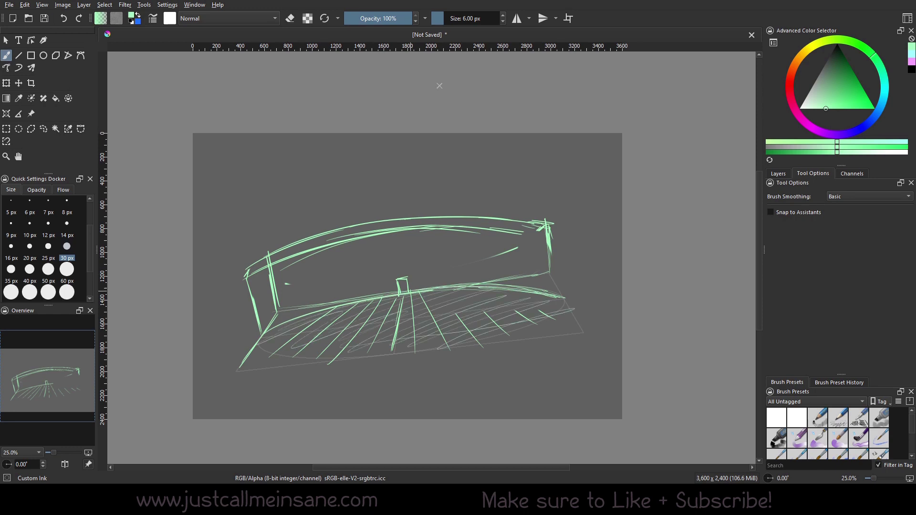
Erase the outer left post and the sketch lines around it with the eraser preset
{"action": "right_click", "coordinate": [266, 319]}
{"action": "left_click", "coordinate": [266, 262]}
{"action": "mouse_move", "coordinate": [248, 325]}
{"action": "left_mouse_down"}
{"action": "mouse_move", "coordinate": [252, 272]}
{"action": "mouse_move", "coordinate": [260, 327]}
{"action": "left_mouse_up"}
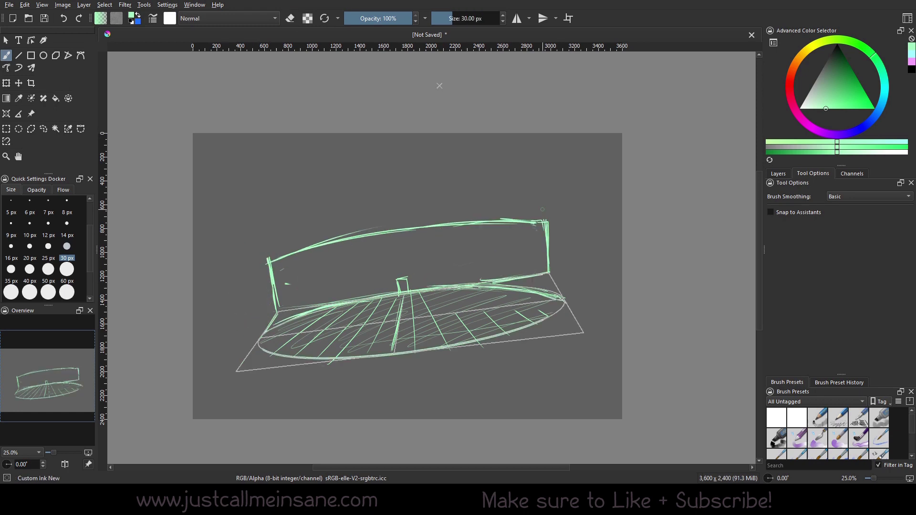